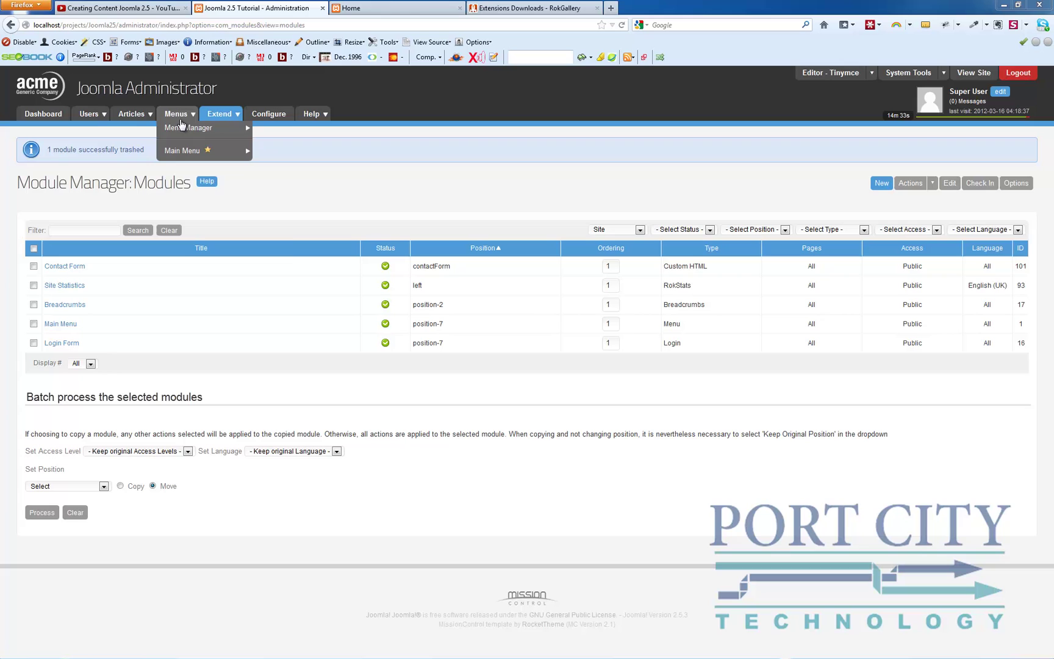
Open the RokGallery manager to view its 8 uploaded images.
mouse_move(220, 114)
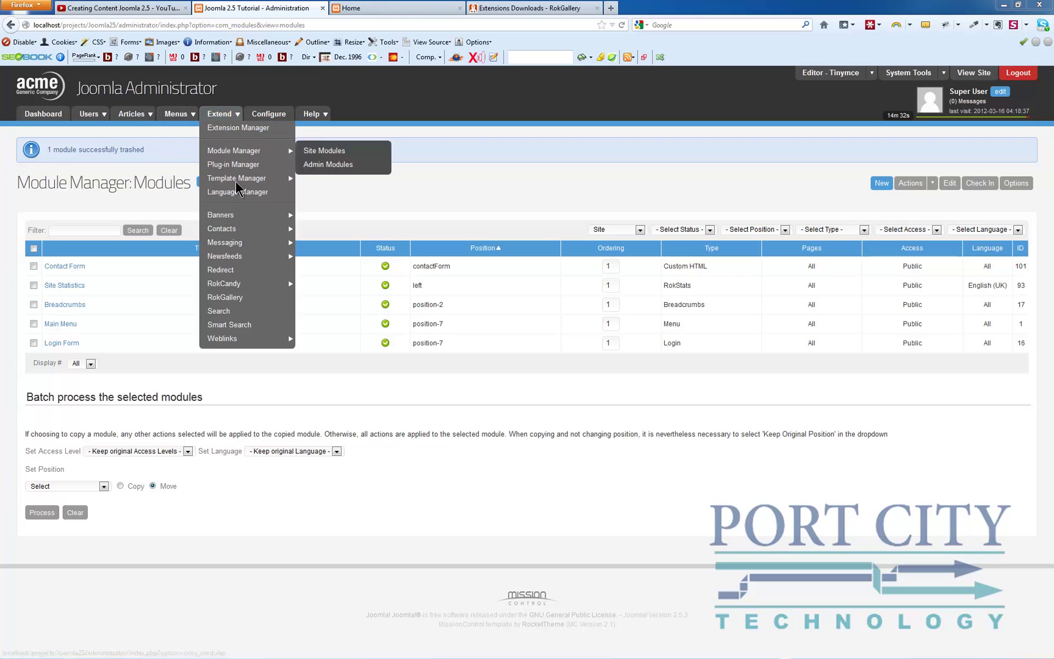
left_click(245, 298)
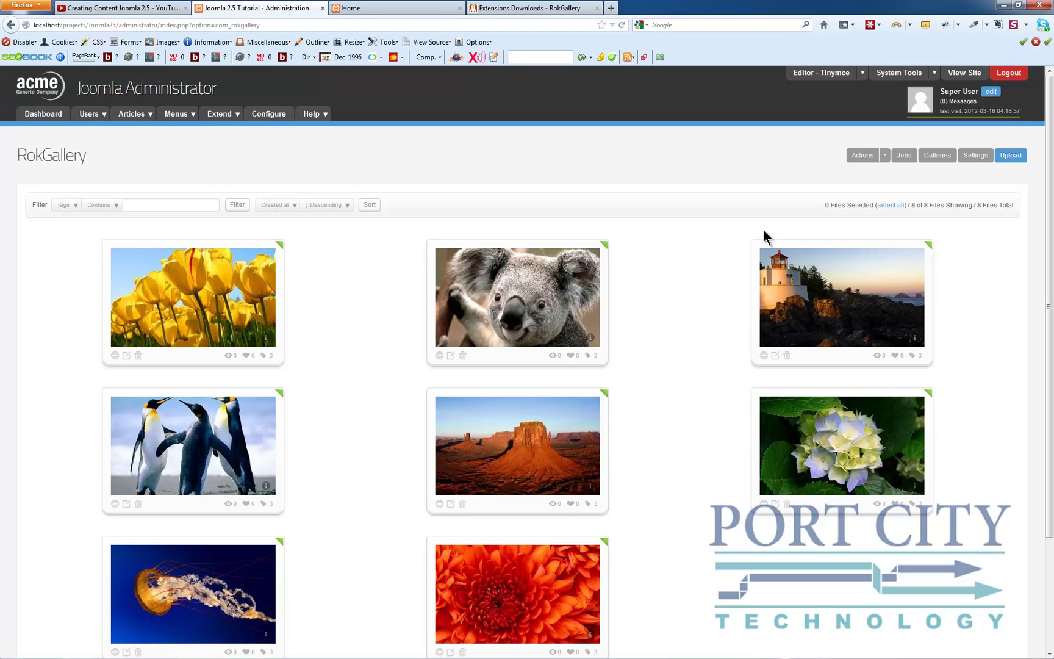
left_click(931, 157)
left_click(438, 244)
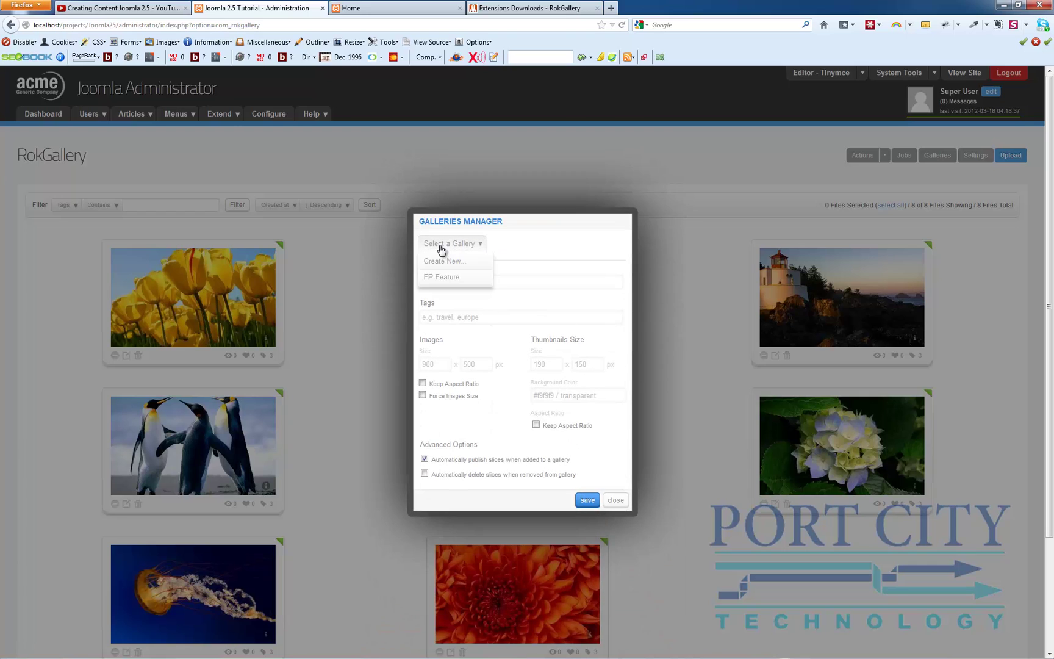
left_click(436, 277)
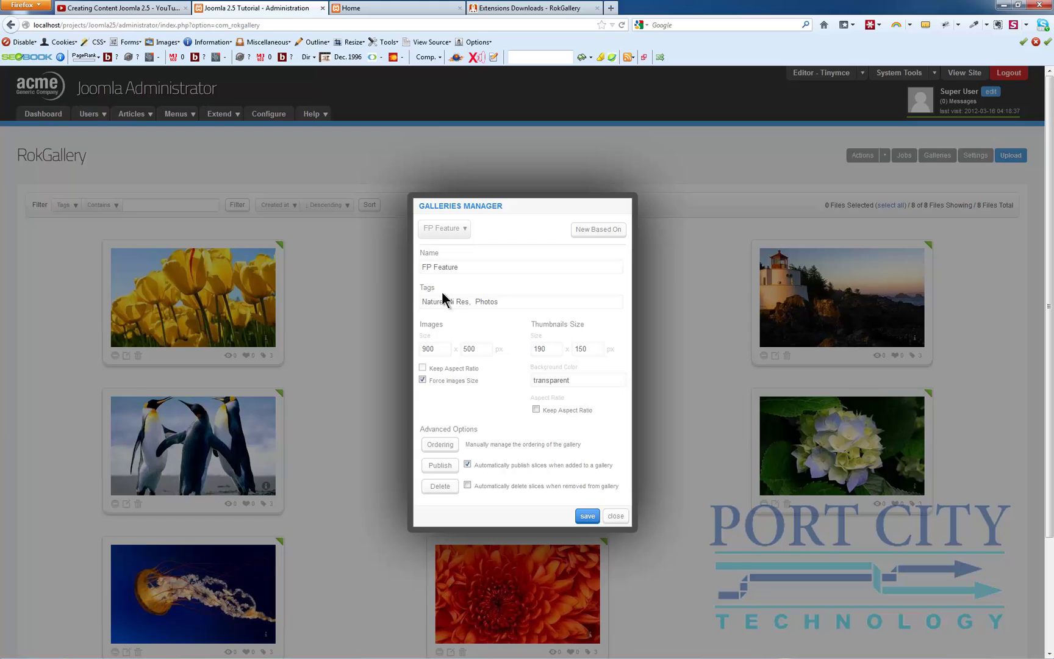
mouse_move(423, 301)
left_mouse_down()
mouse_move(513, 308)
mouse_move(421, 303)
left_mouse_up()
left_click(515, 306)
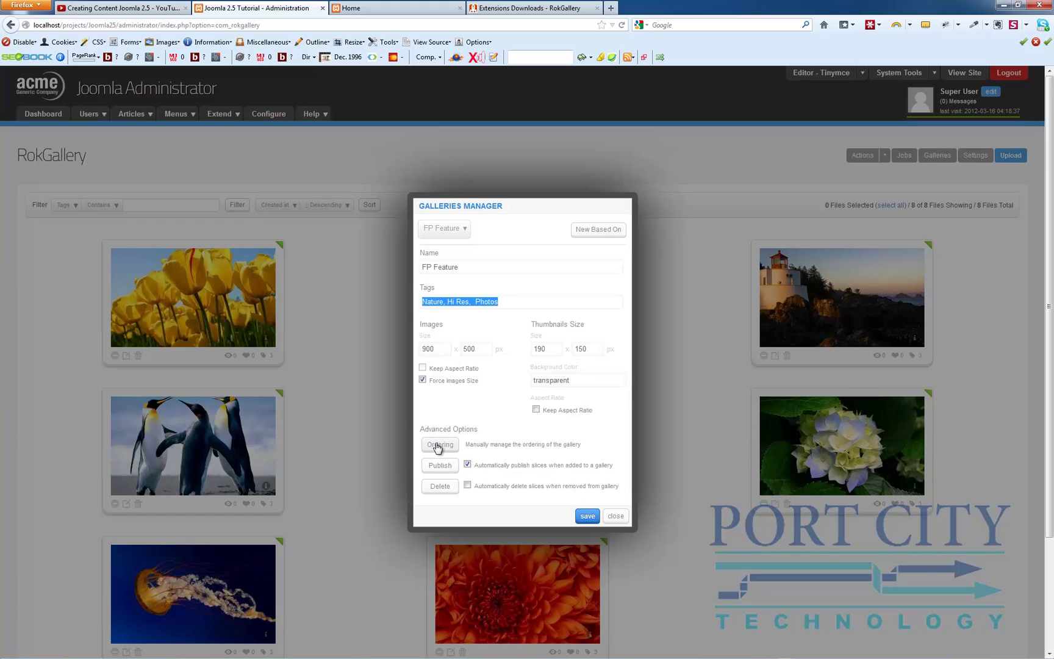
left_click(587, 517)
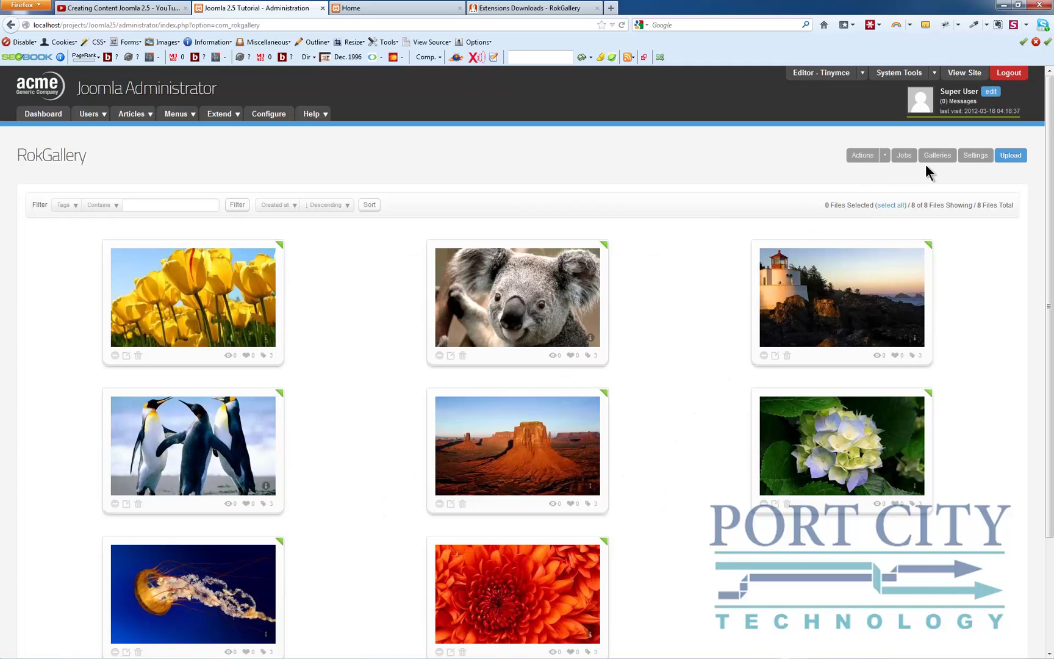
mouse_move(870, 159)
left_click(126, 355)
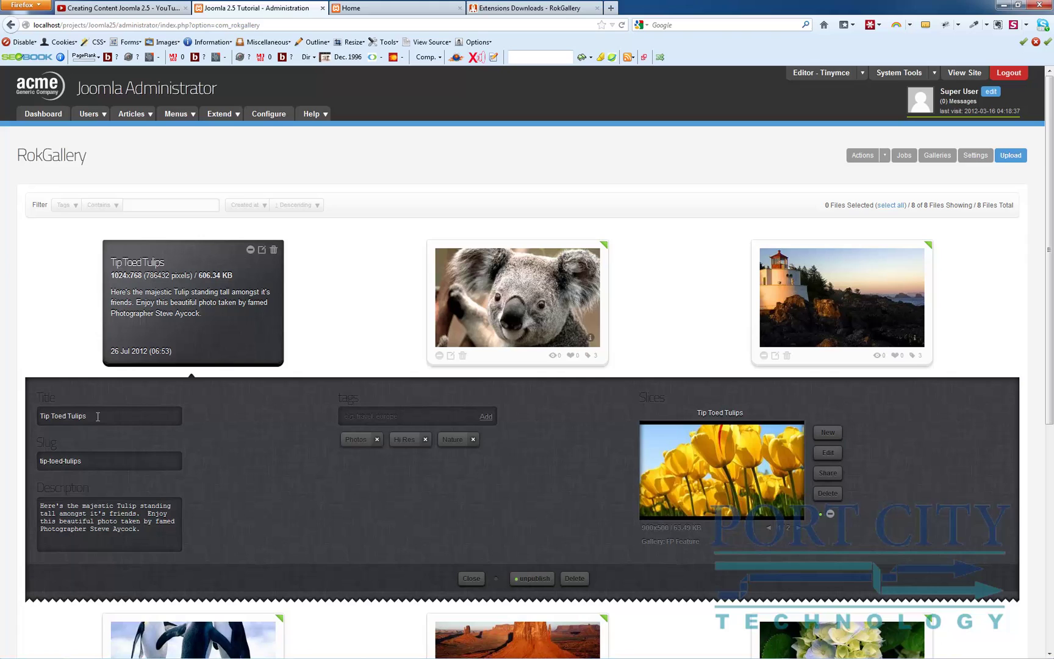
left_click_drag(98, 417, 23, 418)
left_click(148, 533)
left_click_drag(147, 533, 32, 501)
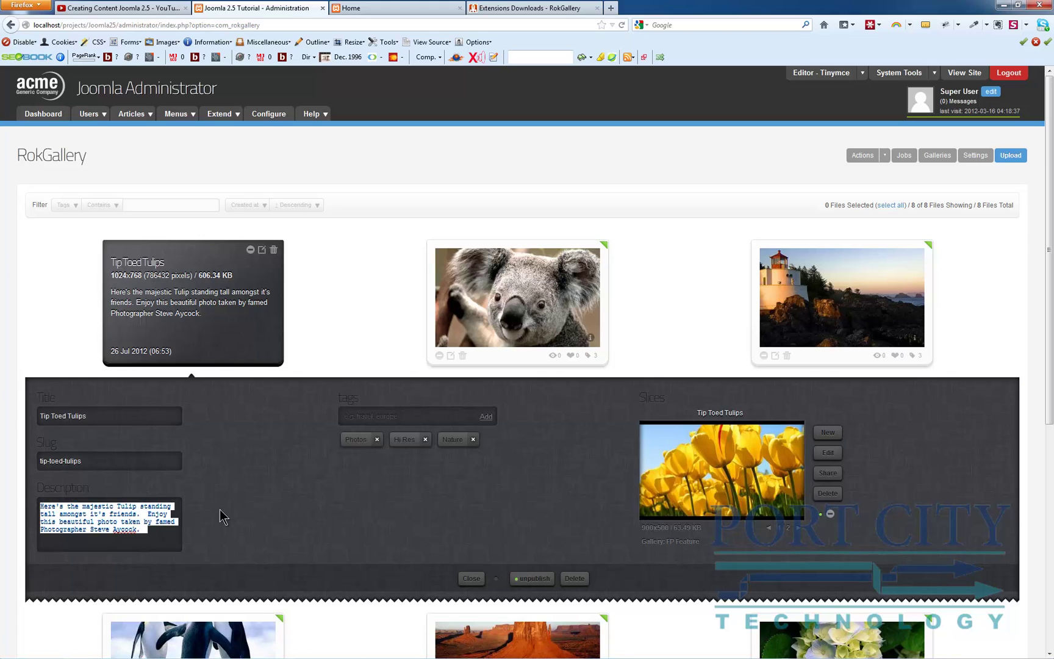
left_click(239, 515)
left_click(469, 577)
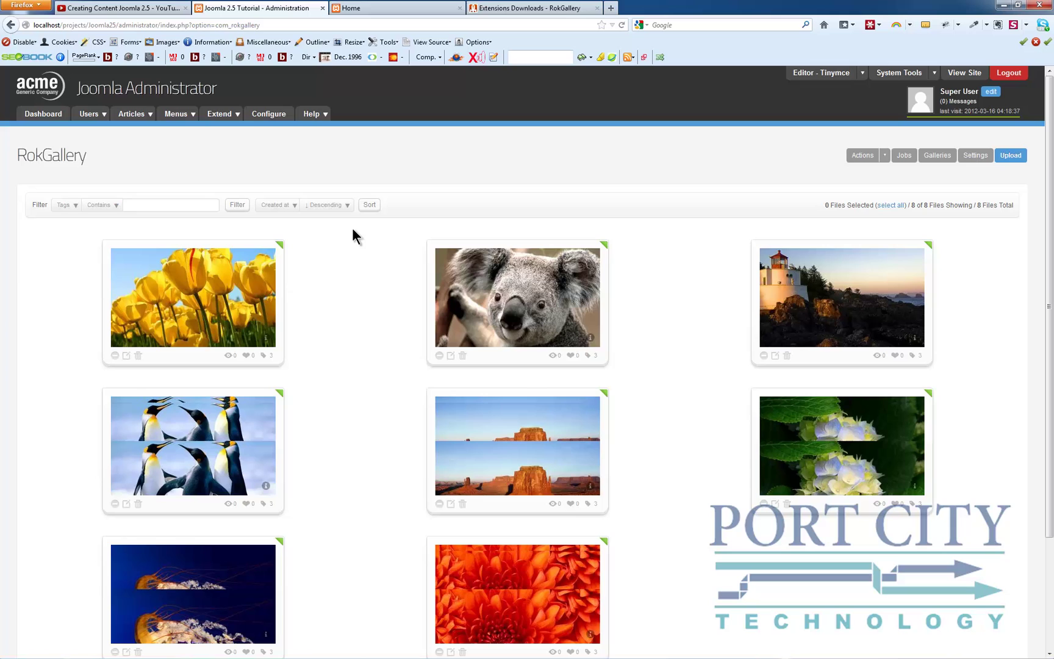
Start a new site module of type RokGallery Module in the Module Manager.
mouse_move(220, 114)
mouse_move(226, 158)
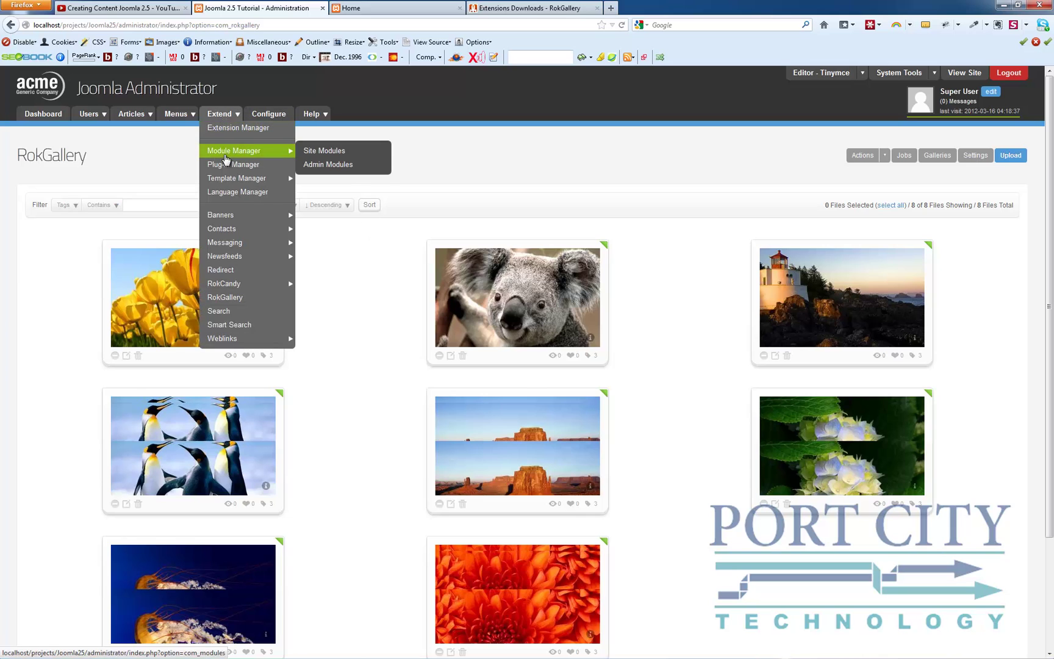
left_click(321, 153)
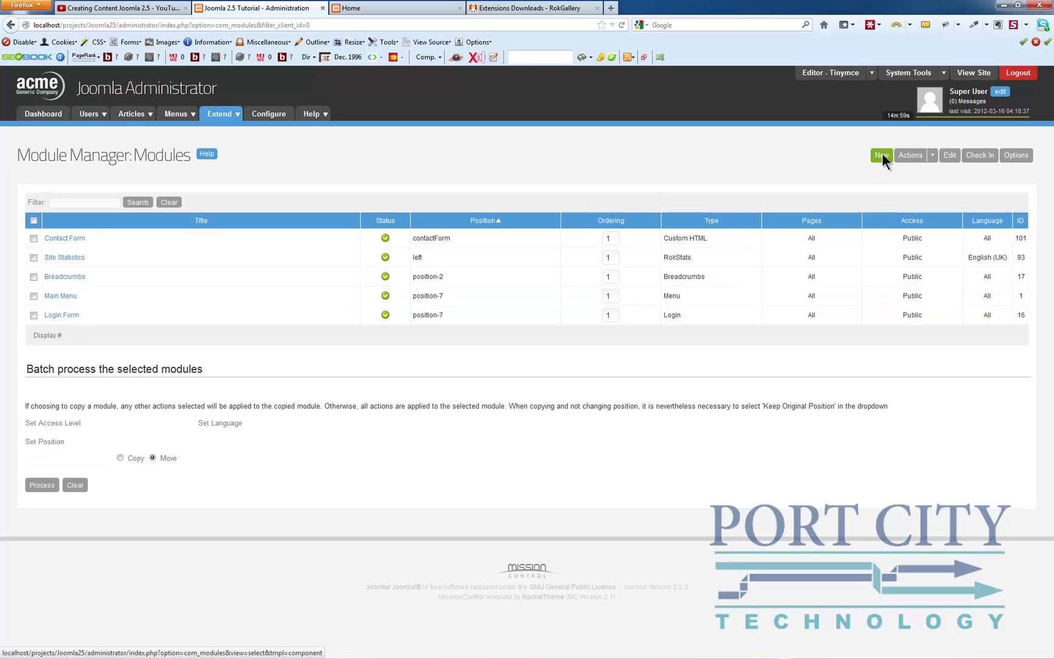
left_click(882, 155)
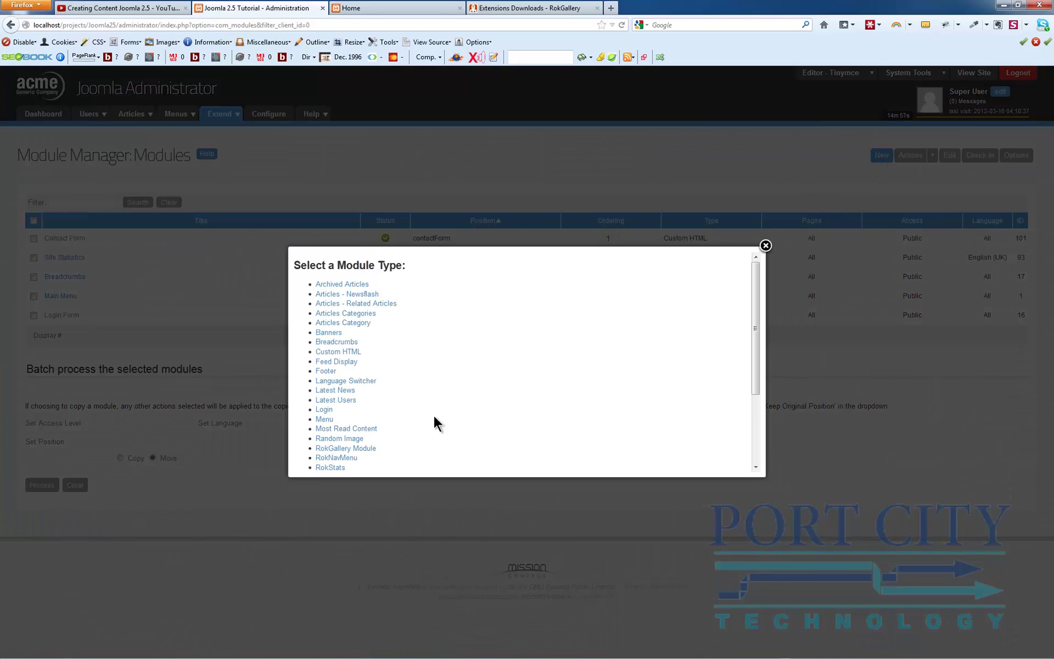
left_click(360, 452)
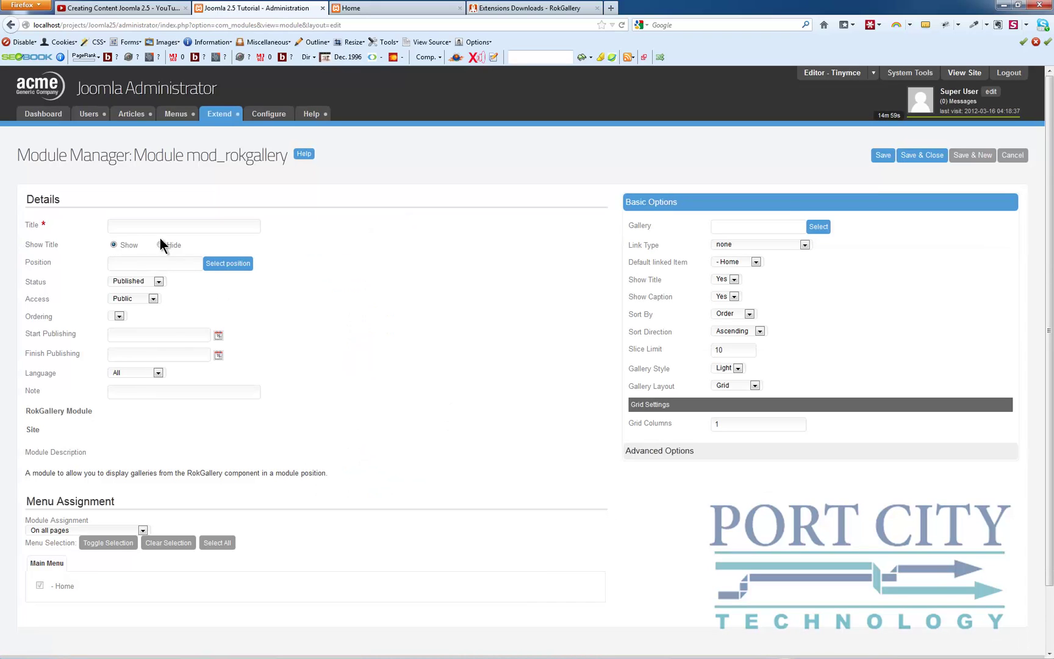
Enter FP Slideshow as the module title.
left_click(158, 227)
type("FP")
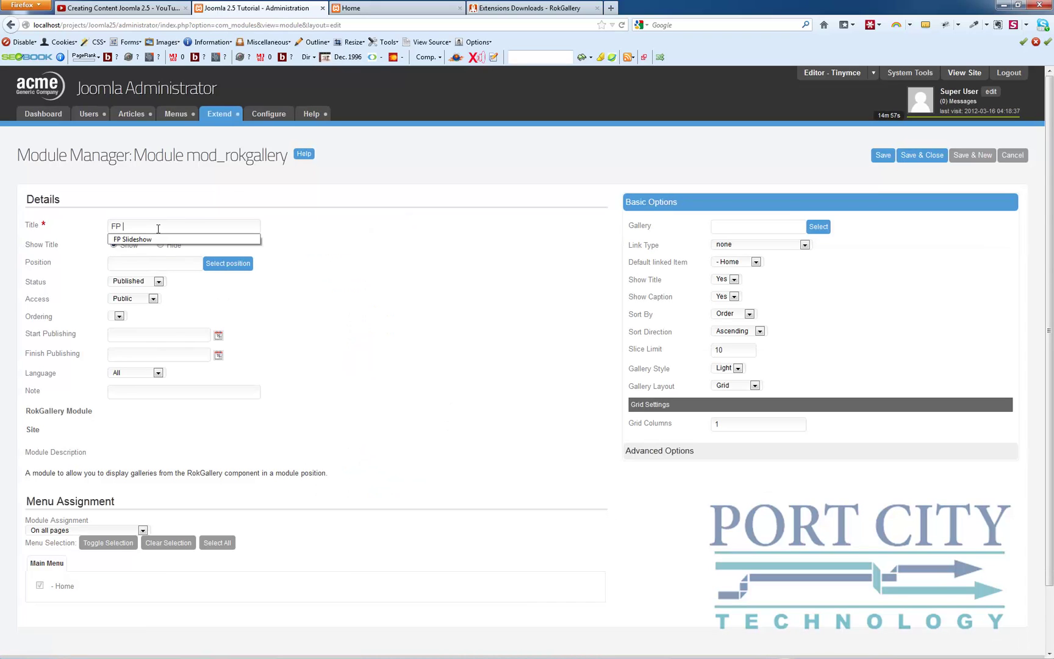
key("Down")
key("Return")
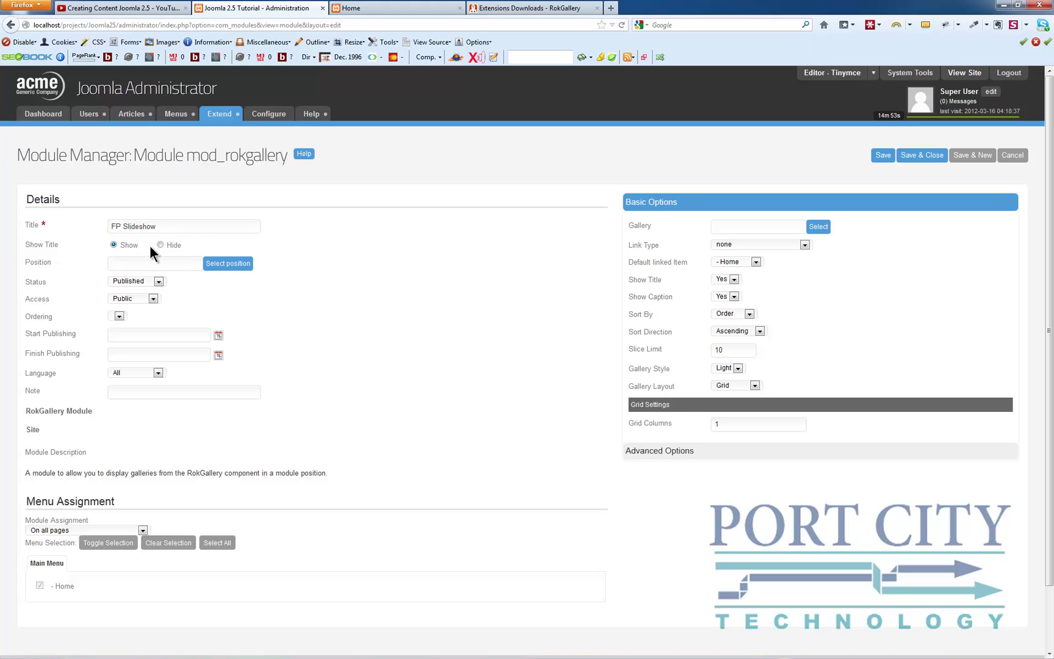
Hide the title, place the module in content-top-a, and link slices to RokBox Slice Image.
left_click(160, 244)
left_click(219, 266)
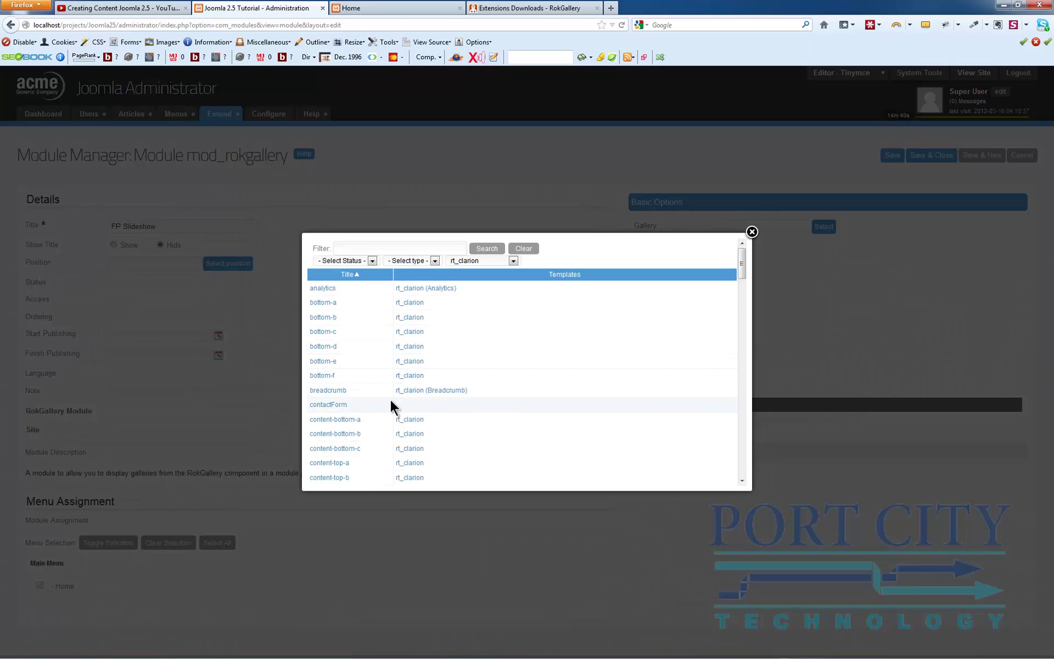
left_click(340, 462)
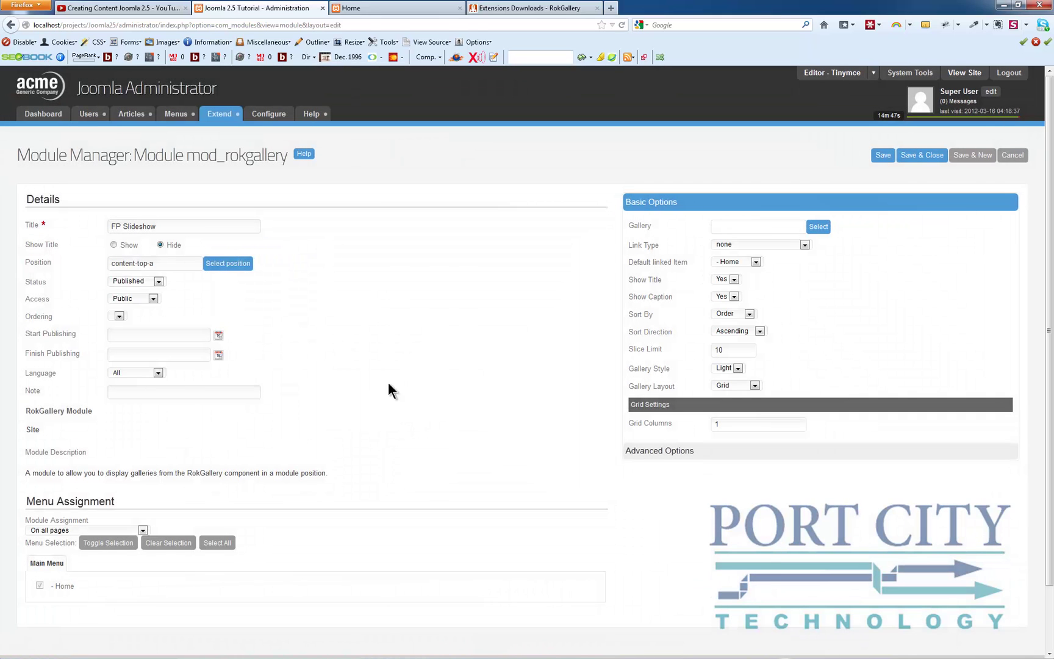
left_click(733, 247)
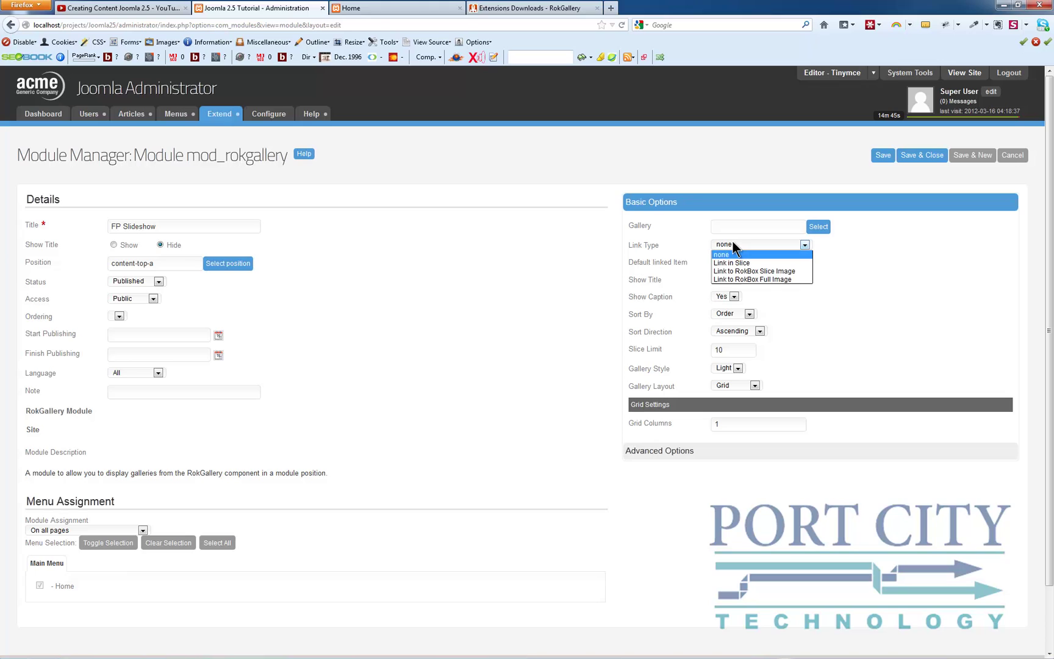
left_click(739, 272)
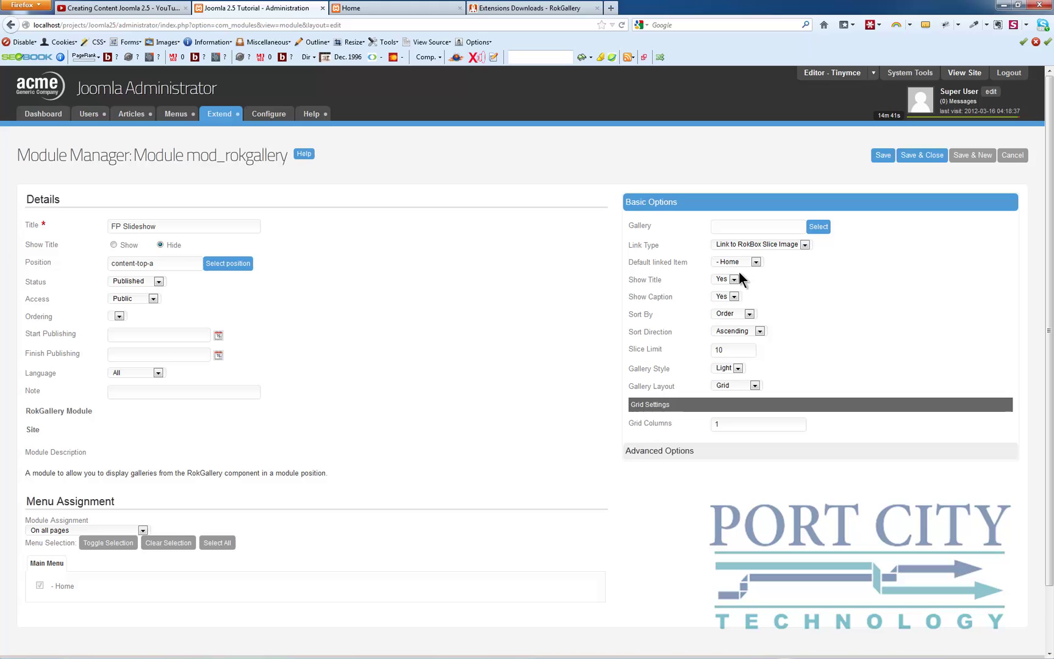
Set Gallery Layout to Slideshow, Show Arrows to Yes, and Animation Type to Crossfade.
left_click(725, 385)
left_click(729, 403)
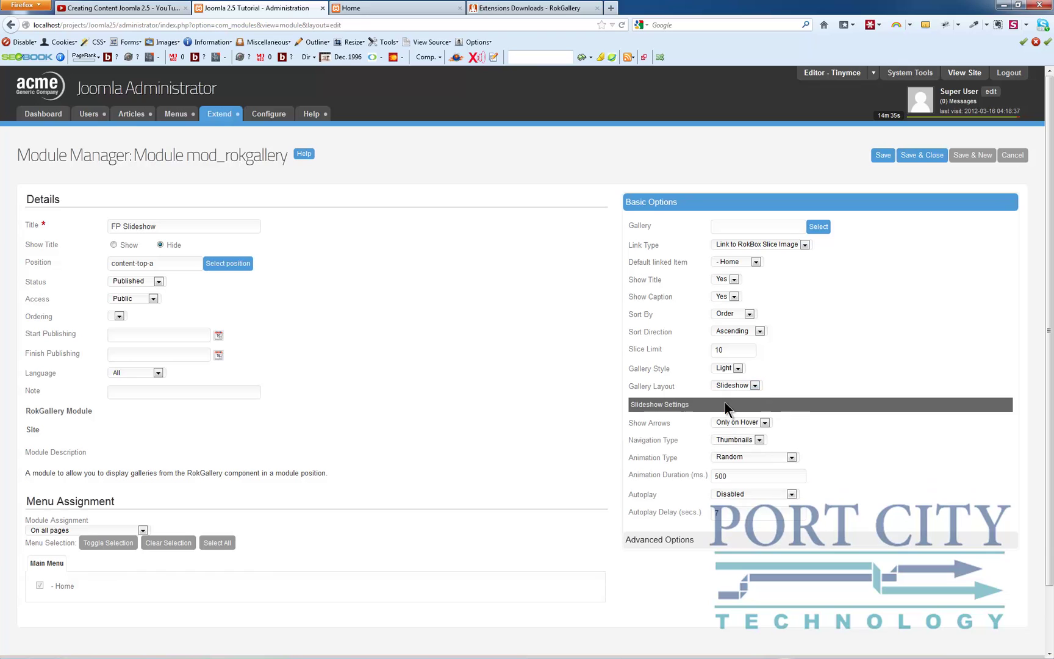
scroll(761, 445, "down", 2)
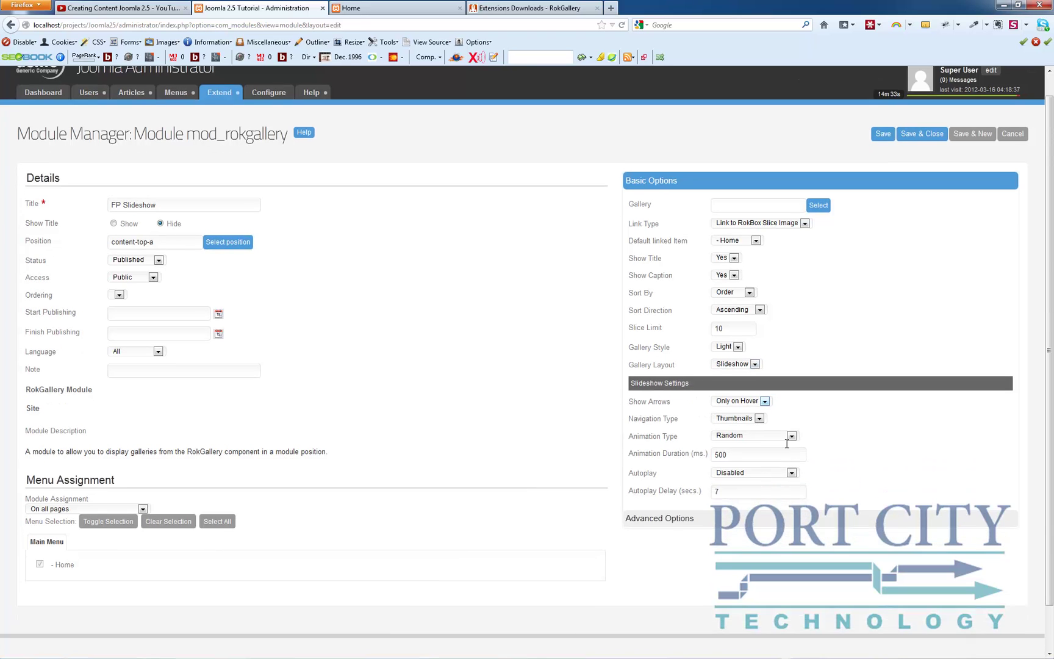
left_click(733, 356)
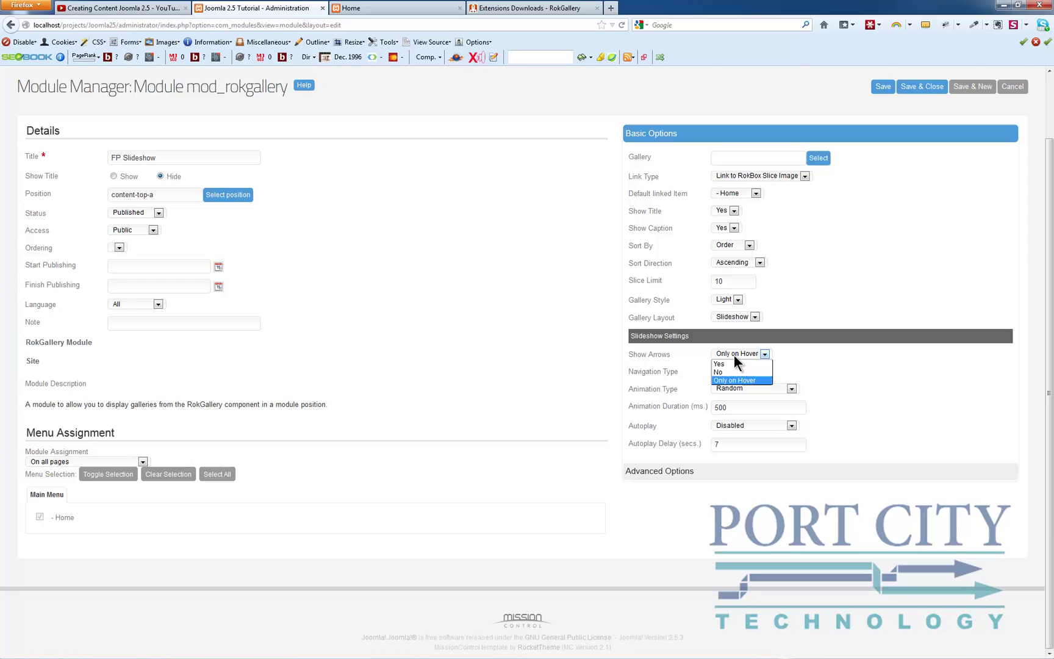
left_click(733, 363)
left_click(736, 388)
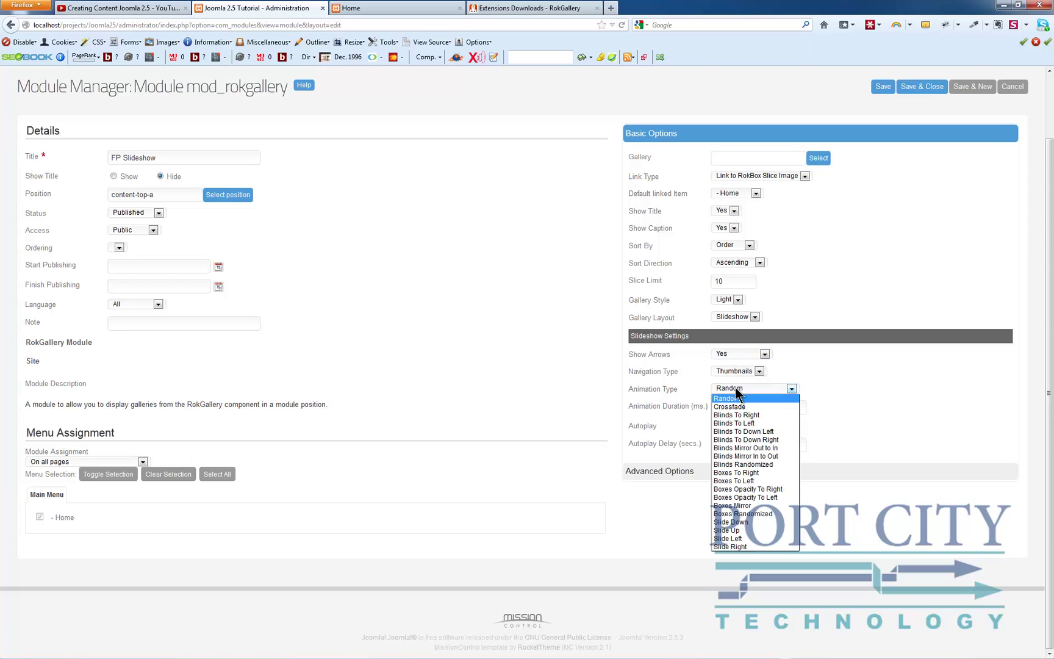
left_click(733, 403)
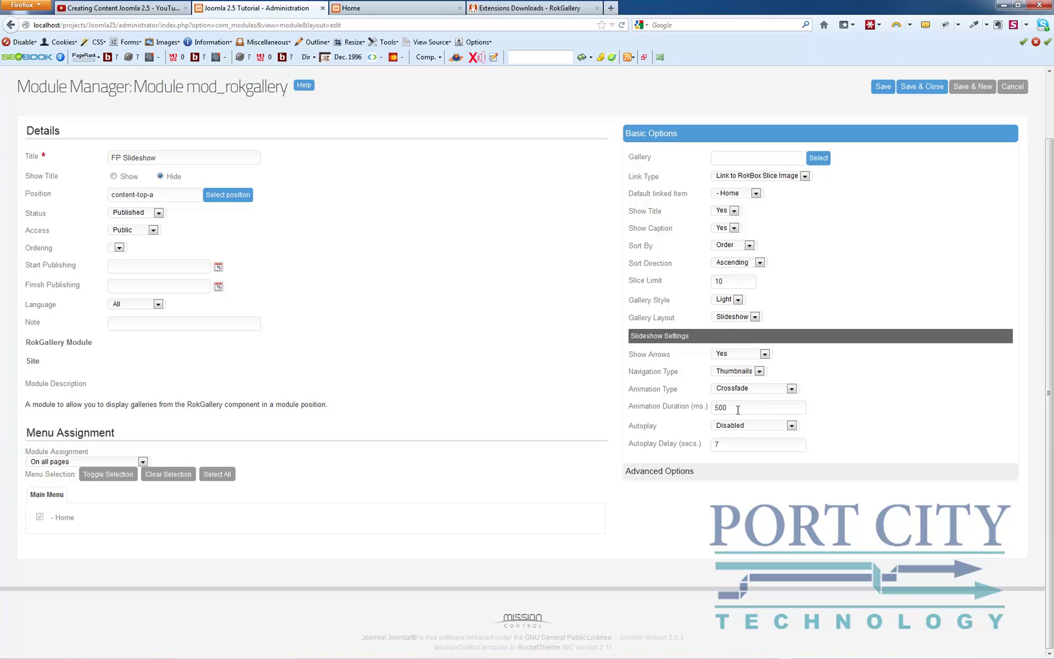
Enable autoplay and change the autoplay delay from 7 to 1 second.
left_click(749, 426)
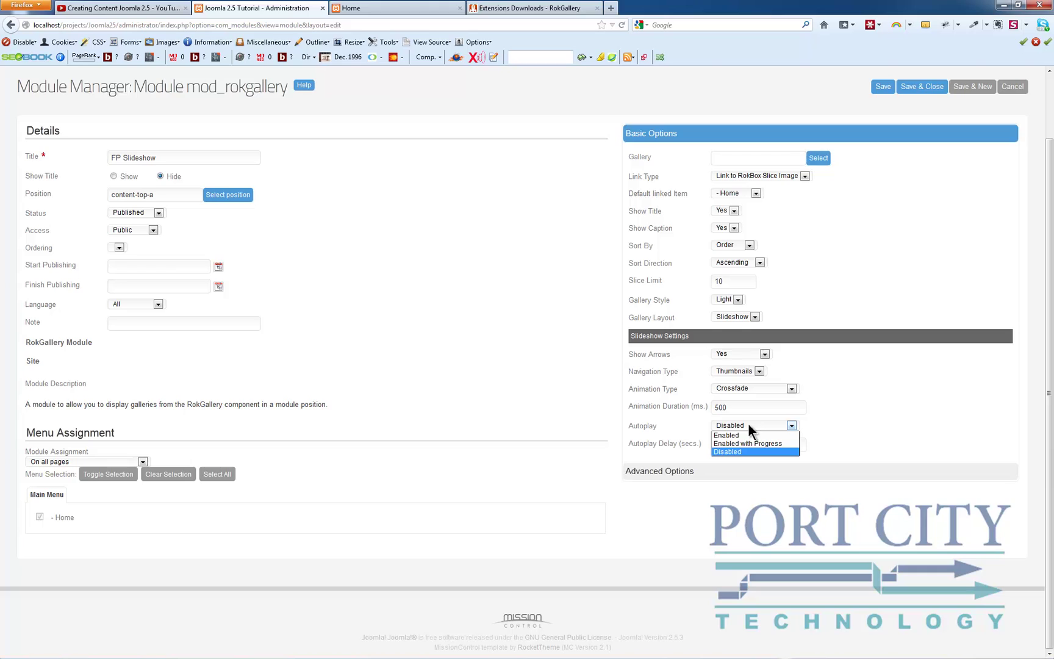
left_click(749, 439)
double_click(738, 445)
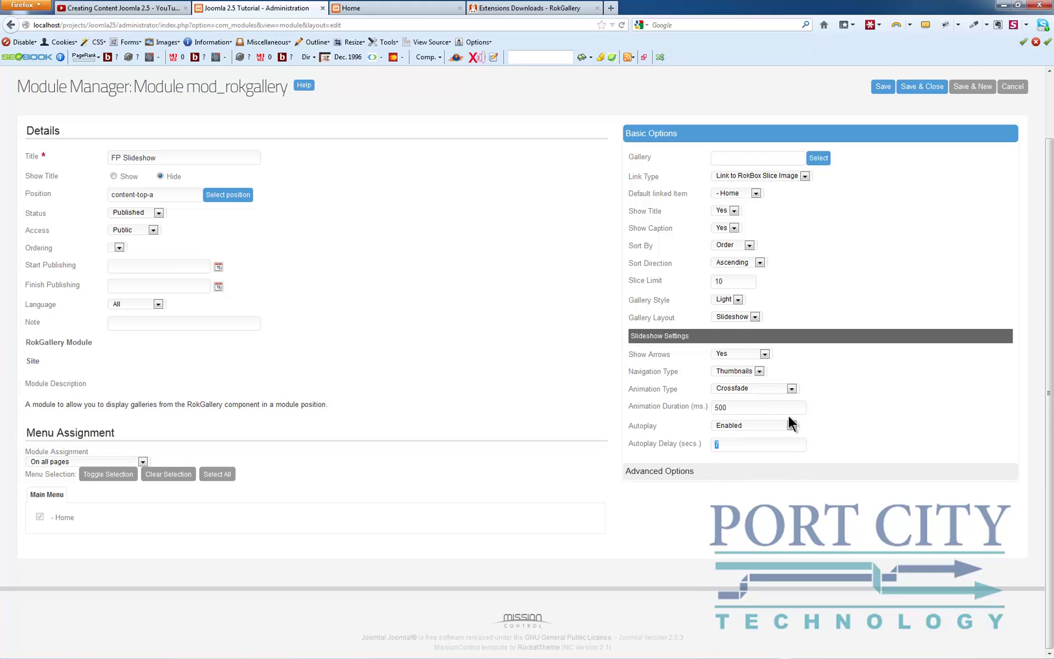
type("1")
left_click(856, 401)
Choose FP Feature as the module's gallery and save the FP Slideshow module.
left_click(817, 158)
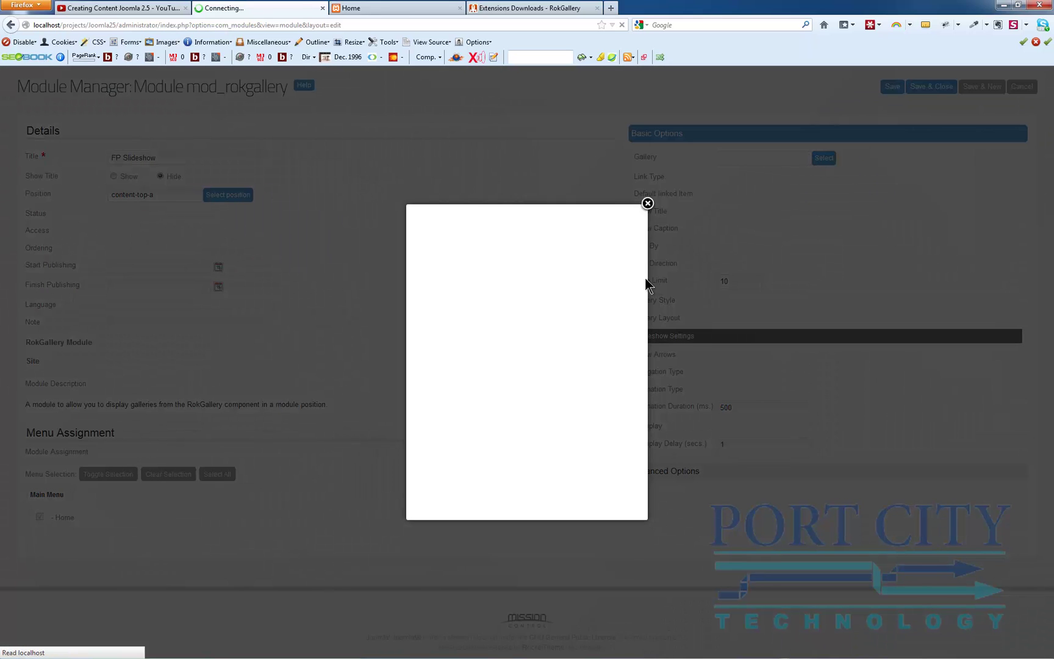
left_click(469, 225)
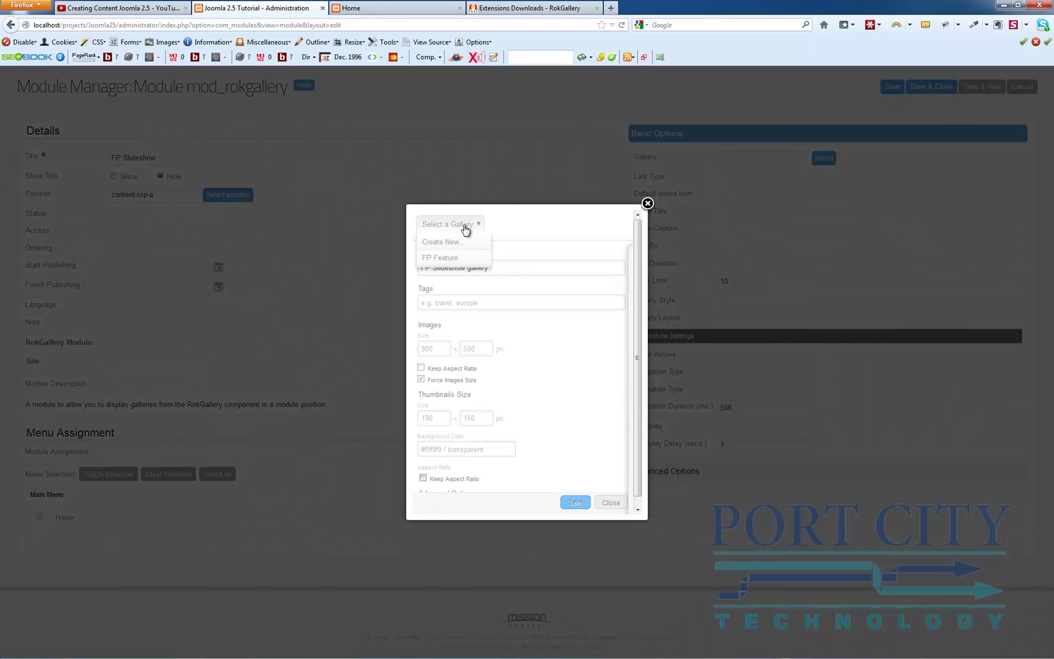
left_click(444, 259)
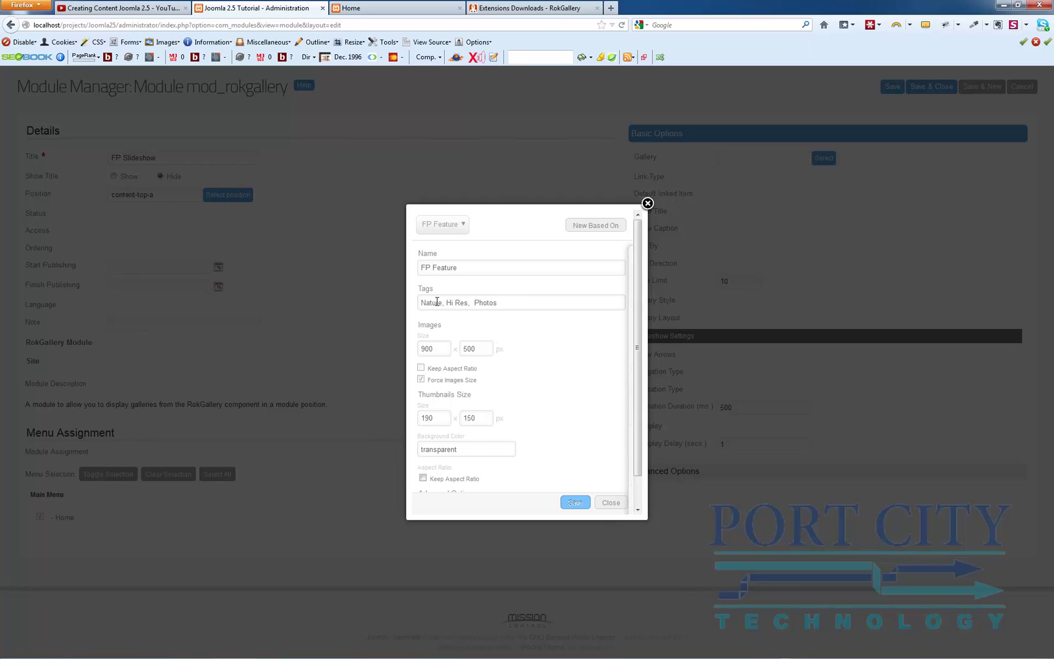
left_click_drag(421, 303, 445, 301)
left_click(523, 378)
left_click(572, 503)
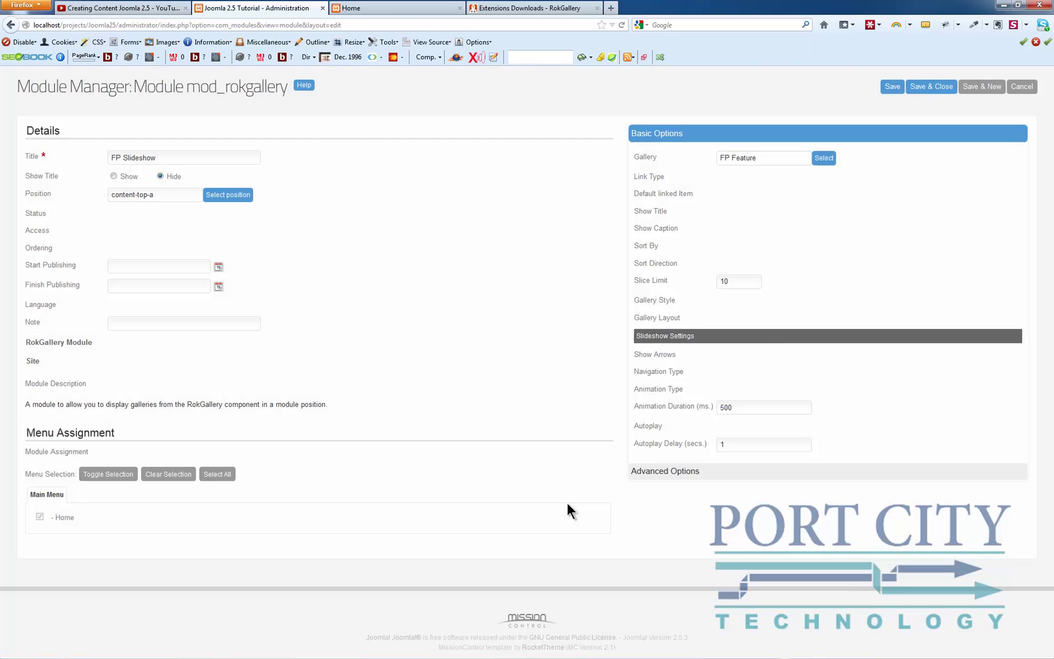
left_click(883, 87)
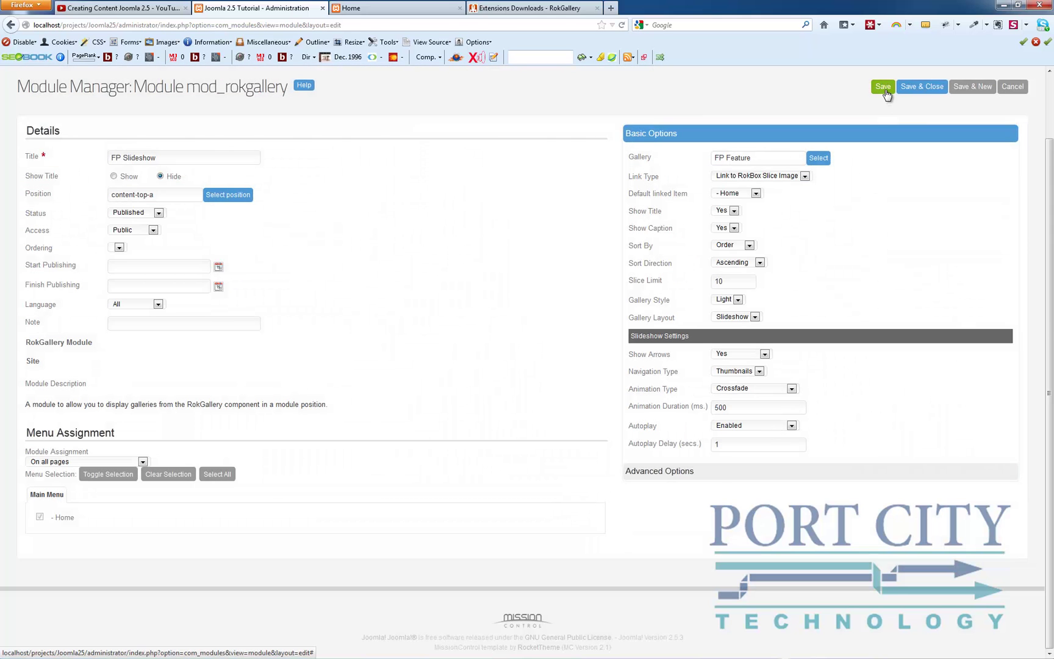
Reload the site home page and advance the new slideshow three slides.
left_click(397, 8)
left_click(623, 23)
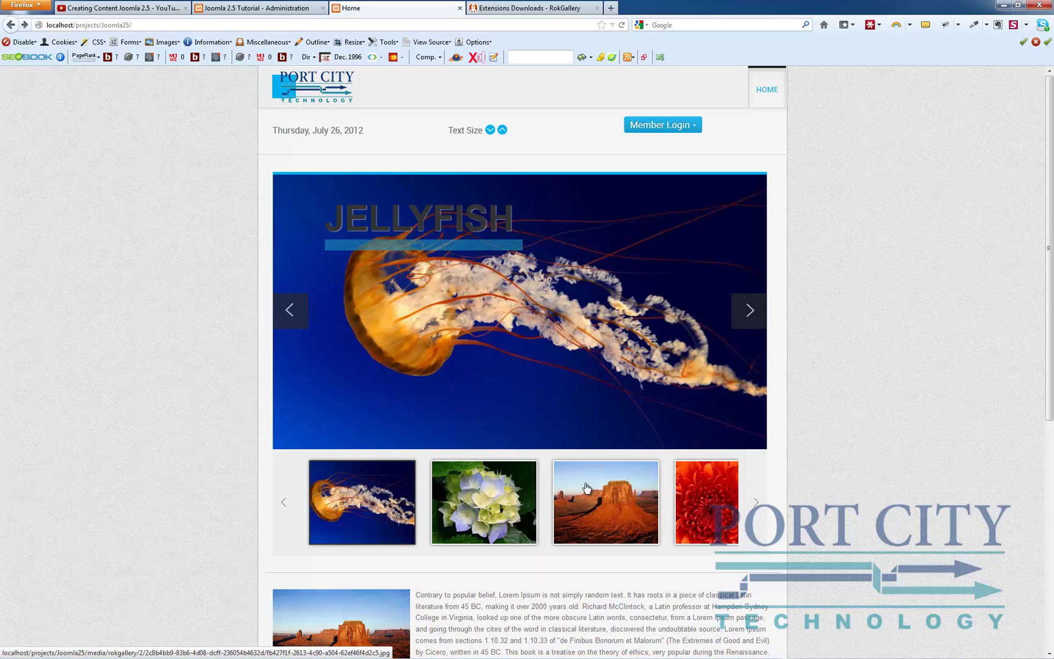
left_click(743, 319)
left_click(744, 318)
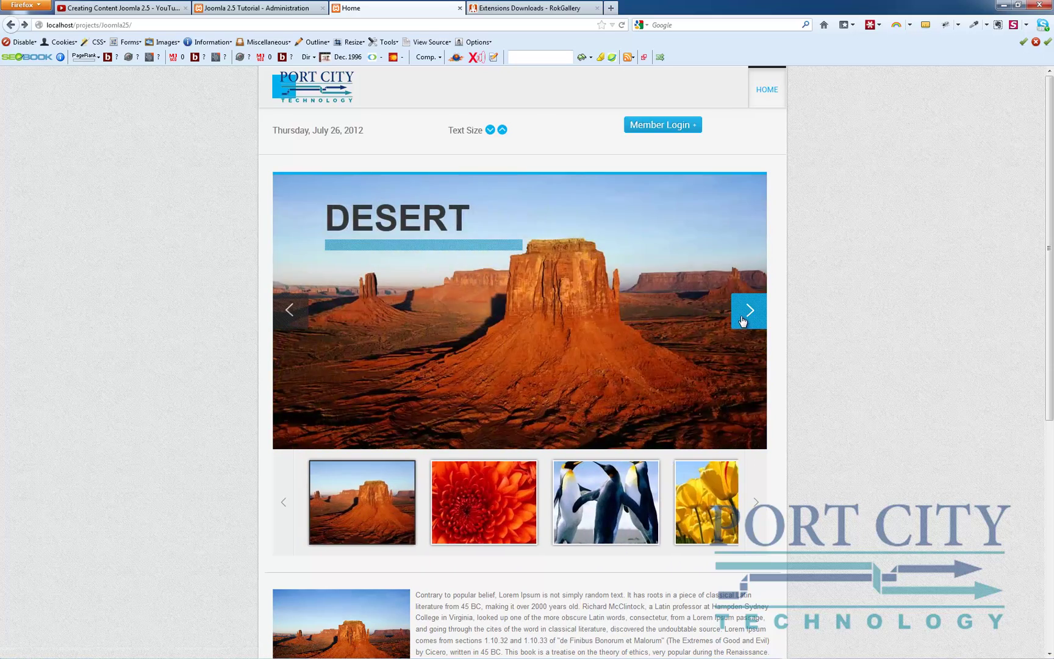
left_click(743, 318)
Use the thumbnails to jump between the Tip Toed Tulips and Lighthouse slides, ending on Tulips.
left_click(584, 525)
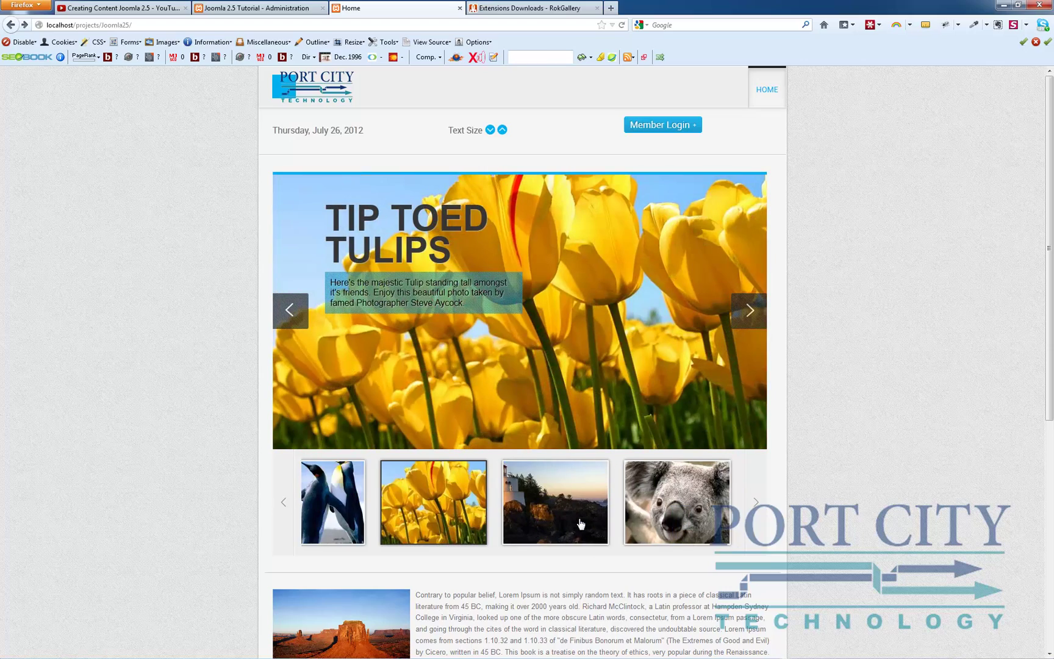
left_click(567, 517)
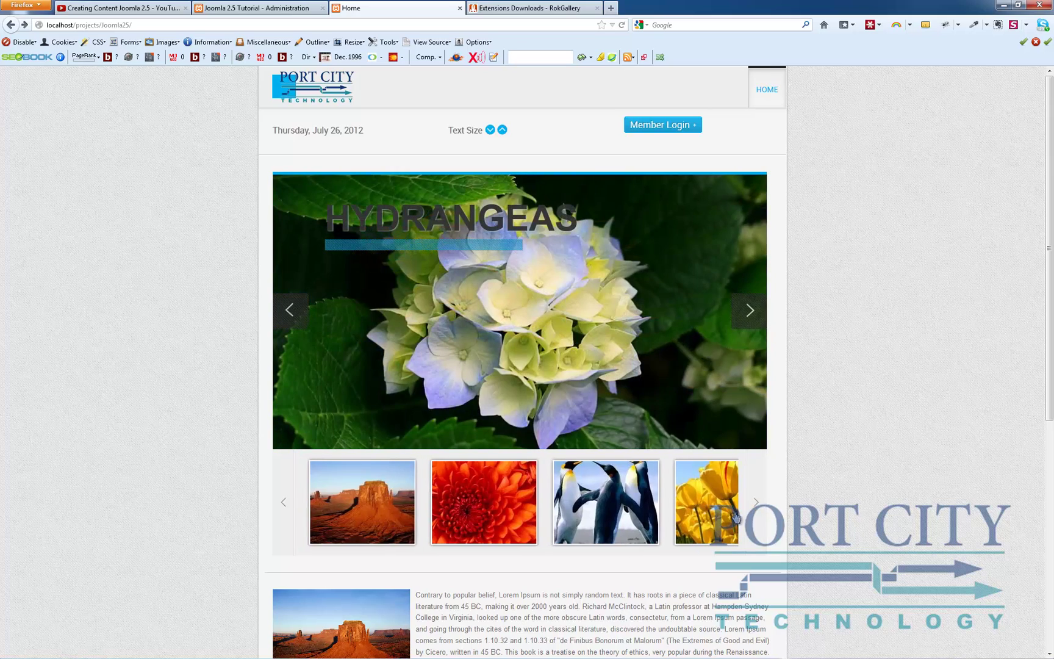
left_click(737, 518)
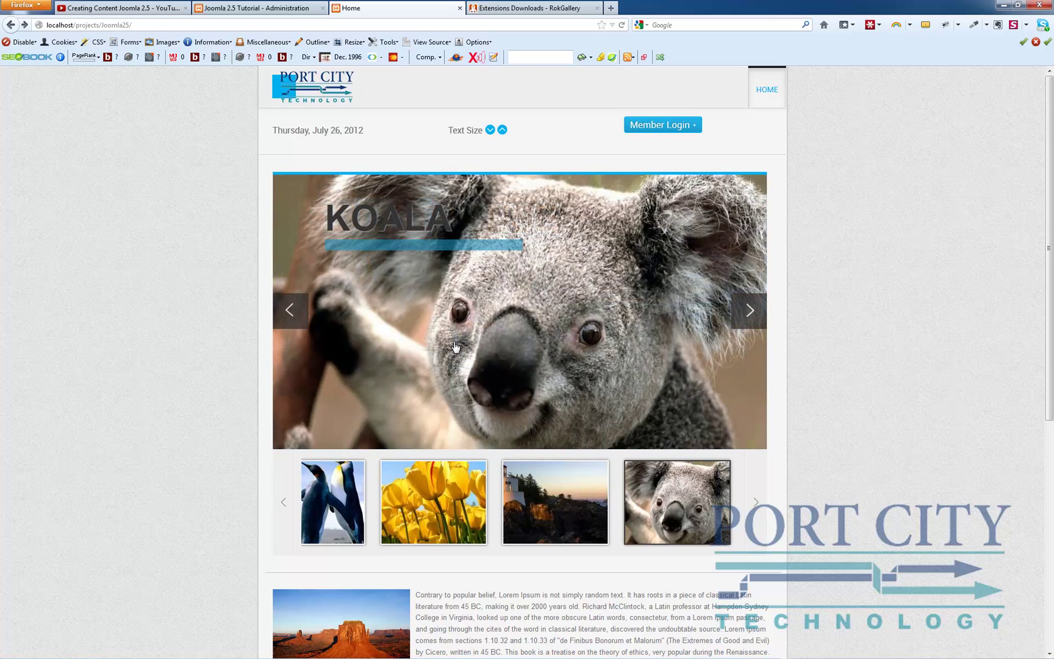
left_click(434, 493)
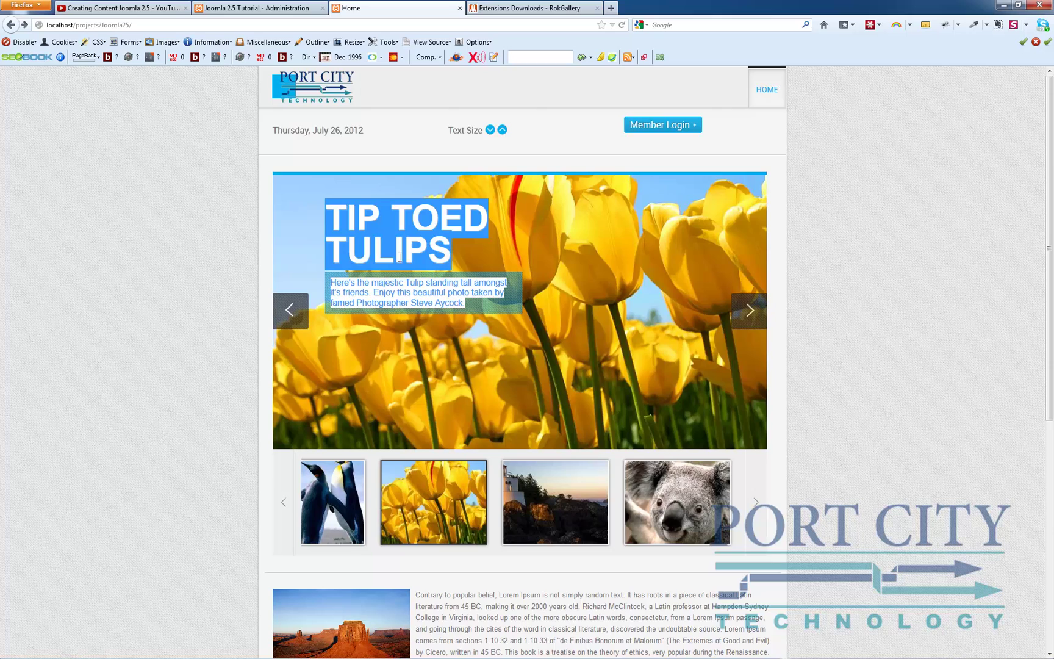
left_click(376, 291)
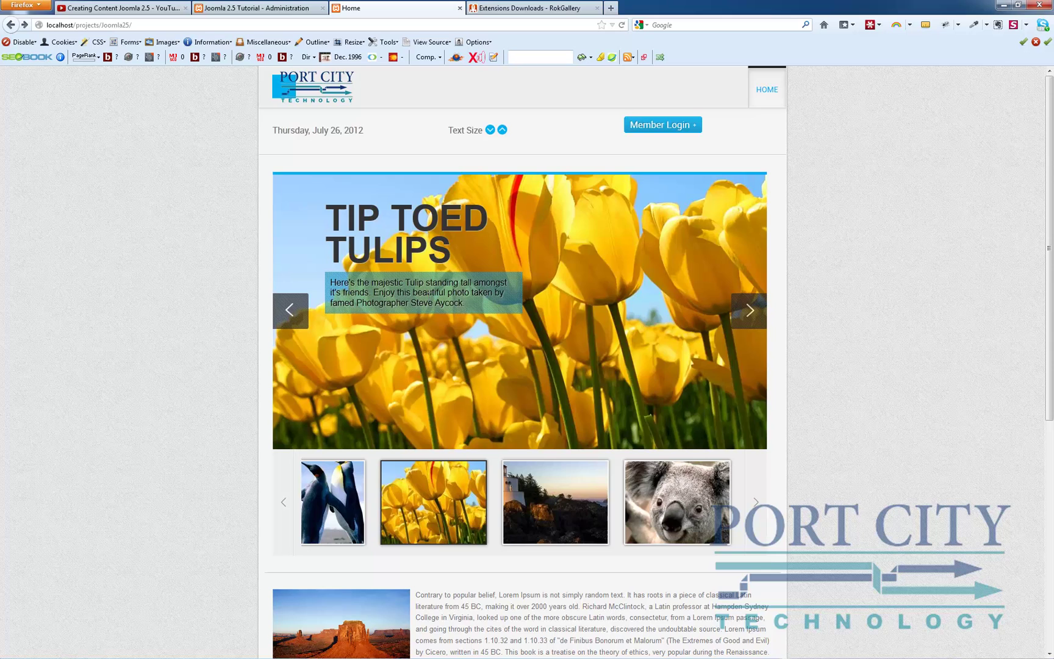
Step back three slides, then forward five slides to the Koala slide.
left_click(277, 316)
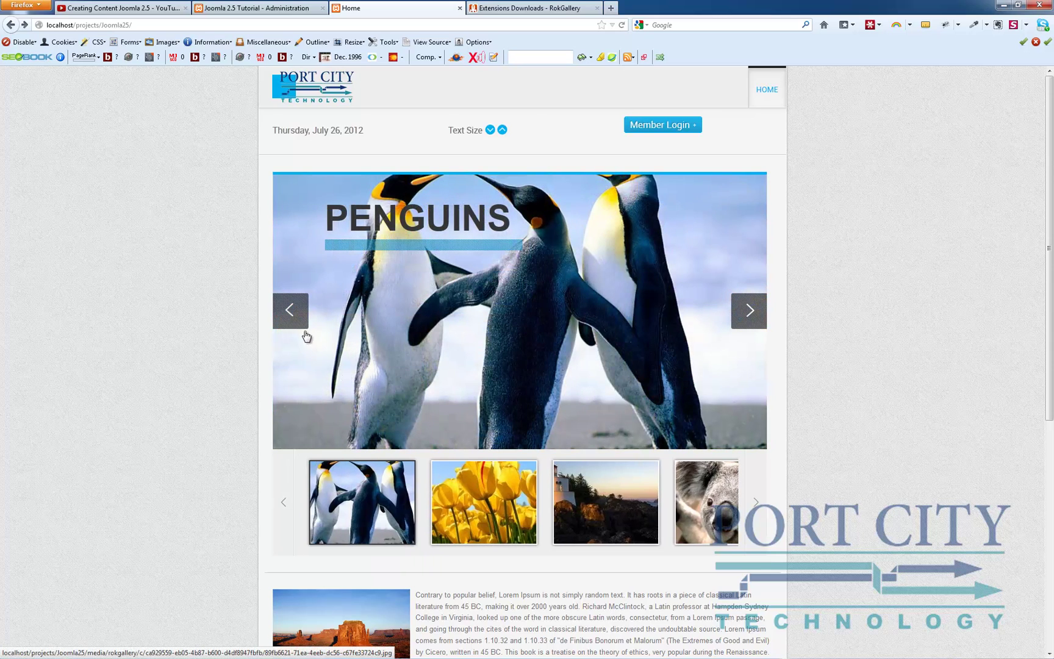
left_click(298, 321)
left_click(291, 312)
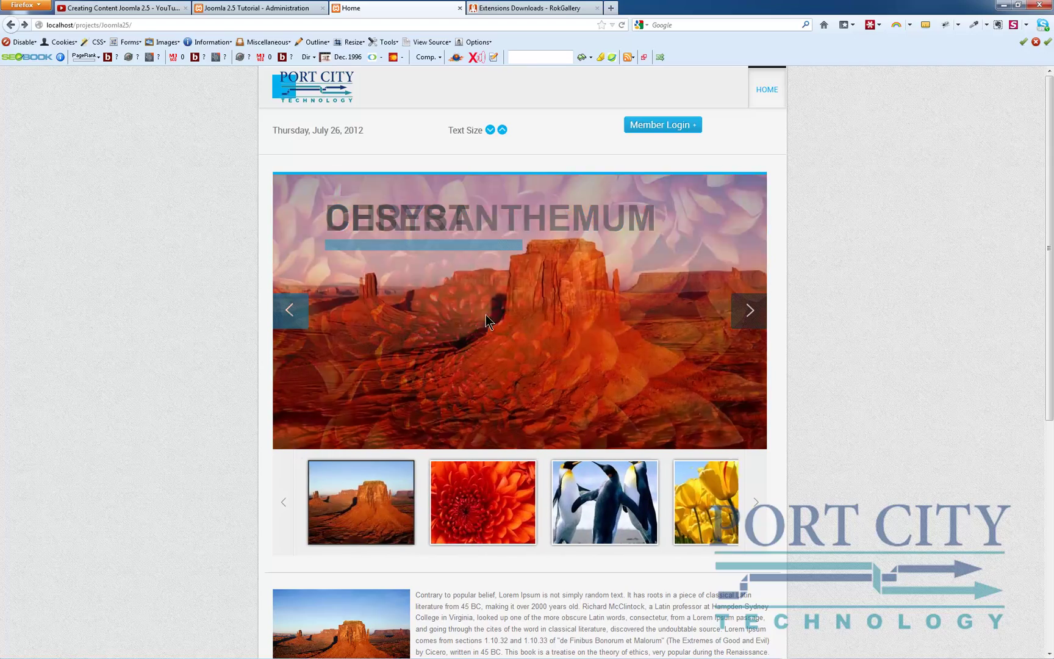
left_click(750, 311)
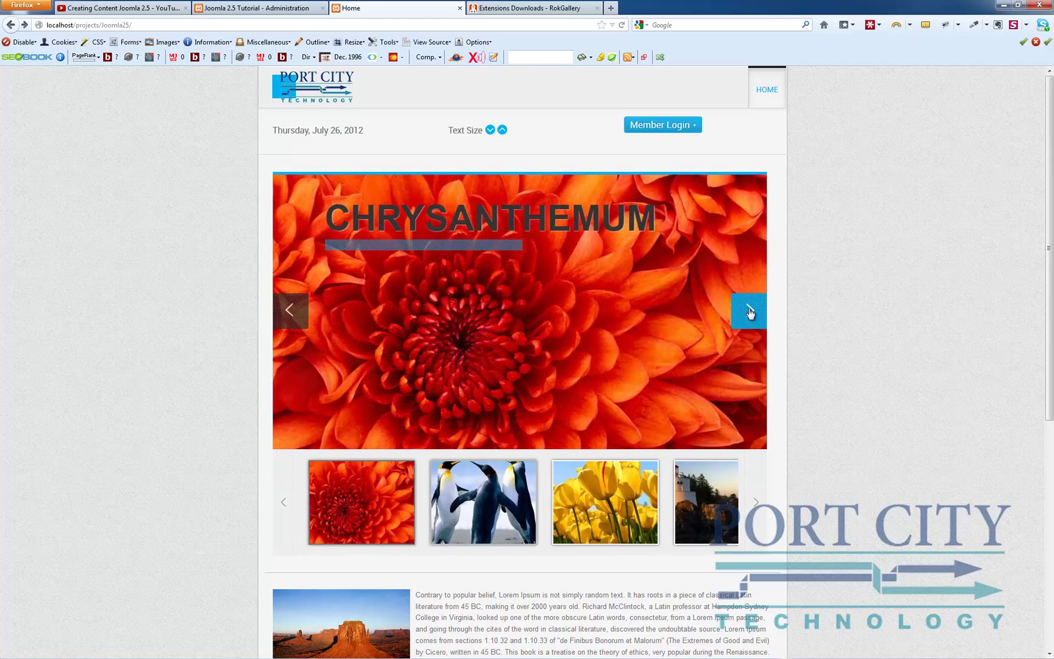
left_click(750, 312)
left_click(749, 311)
left_click(749, 311)
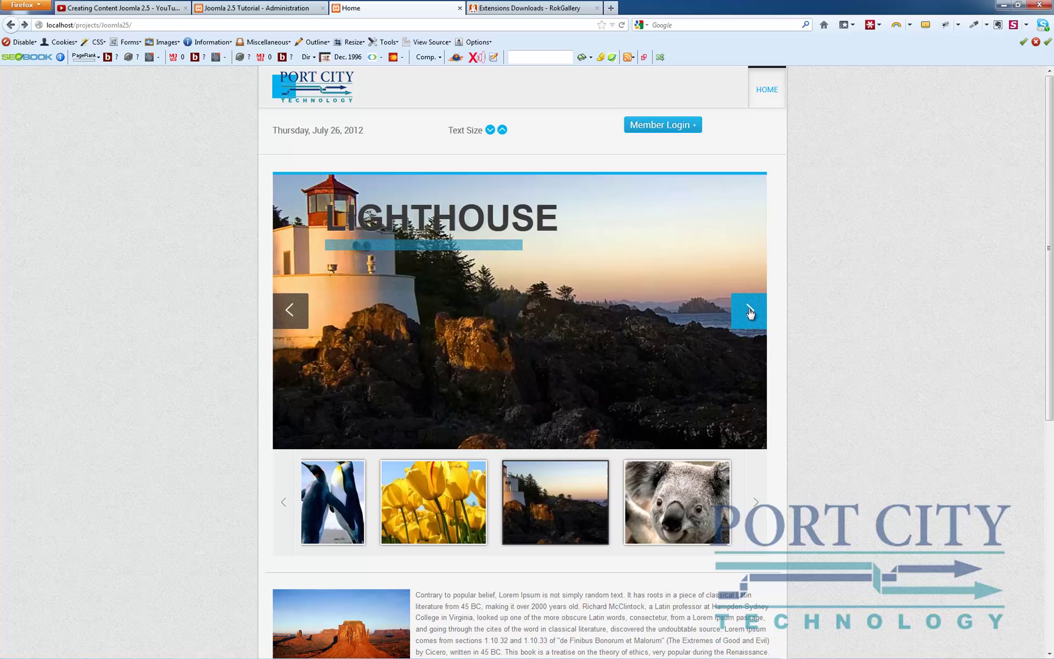
left_click(750, 311)
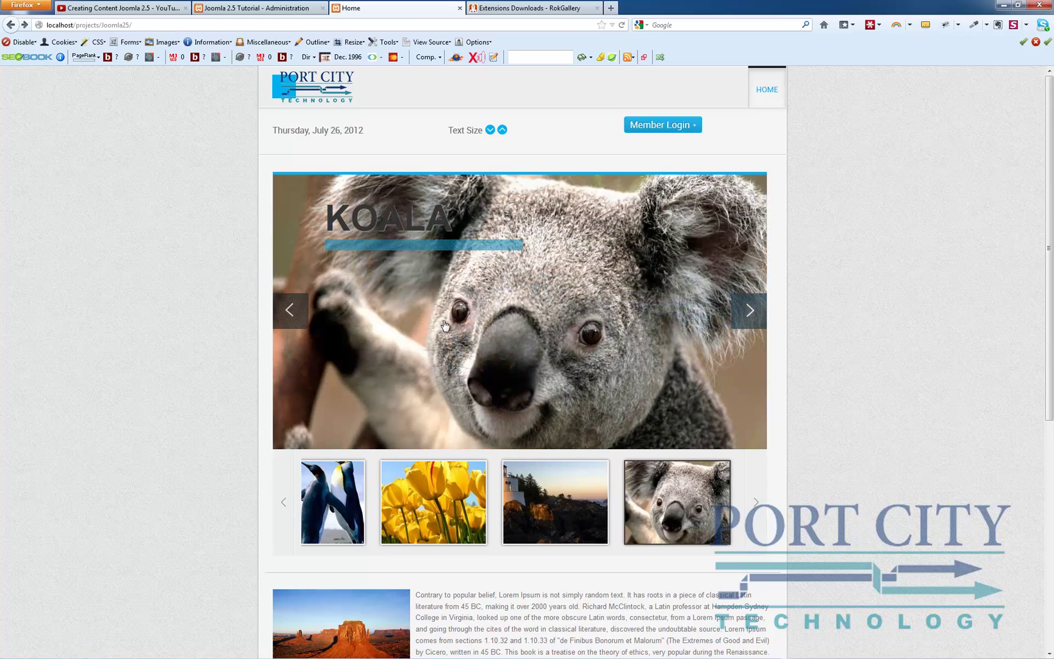
Step back five slides through the slideshow, ending on the Penguins slide.
left_click(302, 312)
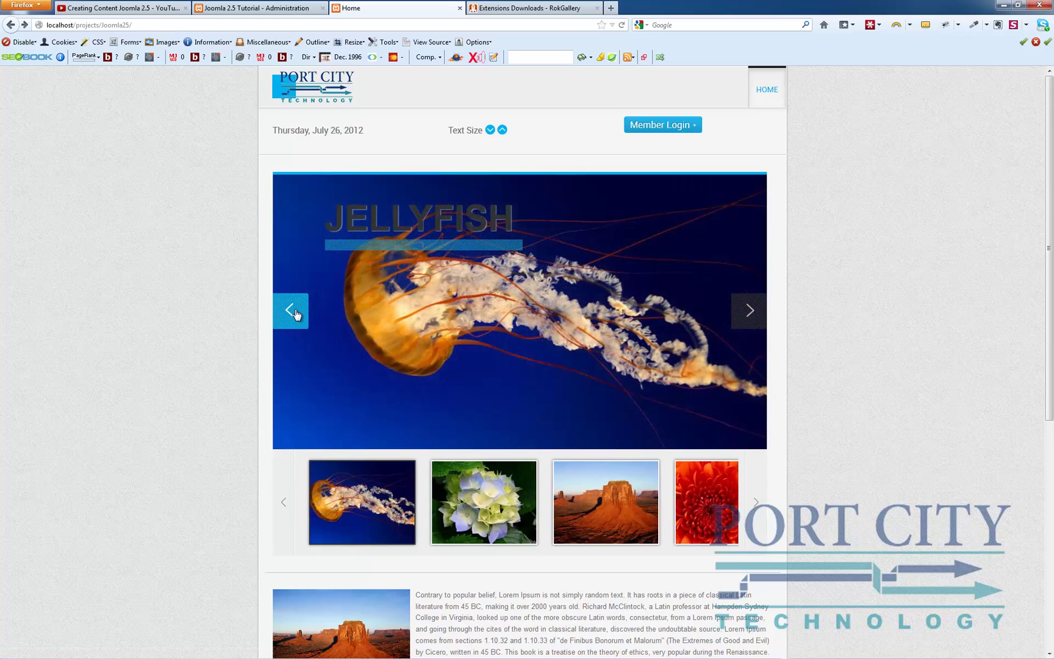
left_click(293, 315)
left_click(289, 318)
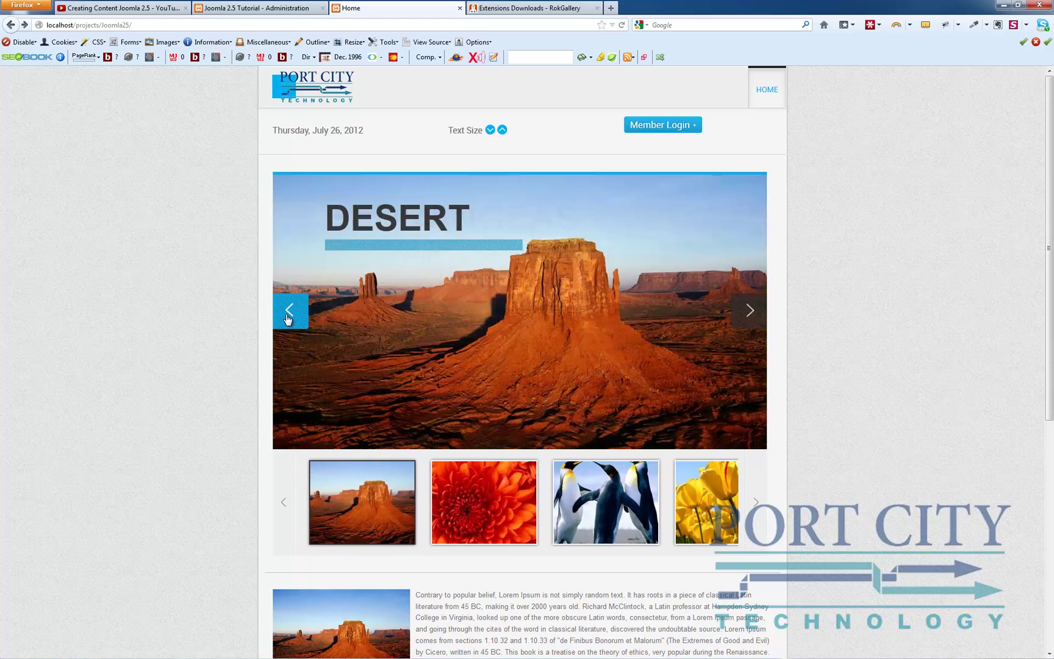
left_click(289, 316)
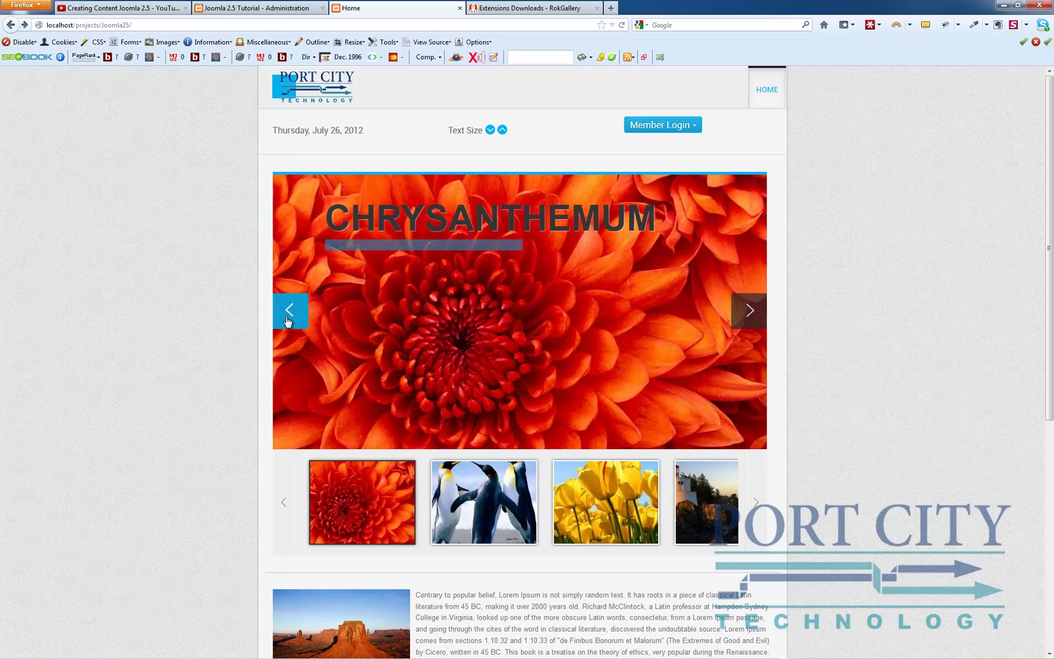
left_click(289, 315)
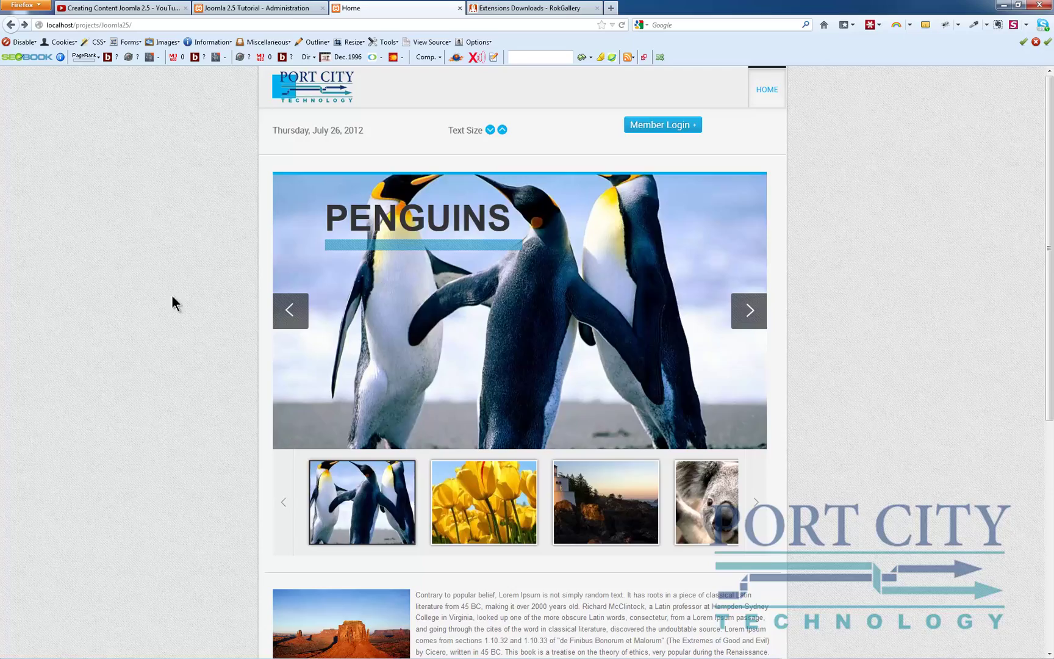
scroll(164, 301, "down", 3)
scroll(162, 304, "down", 4)
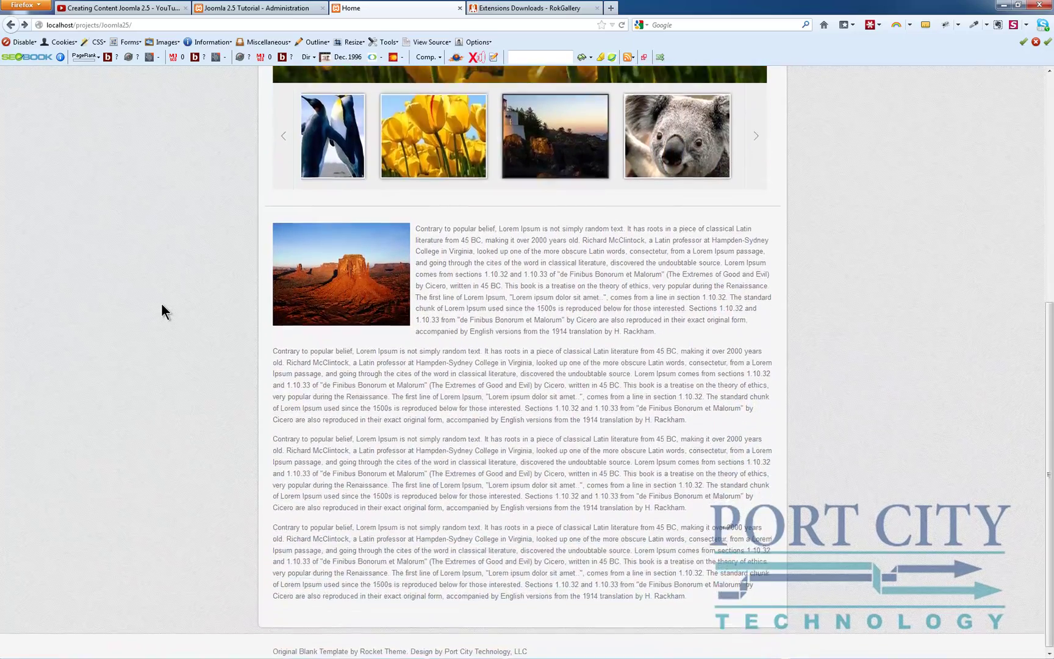
scroll(162, 303, "up", 6)
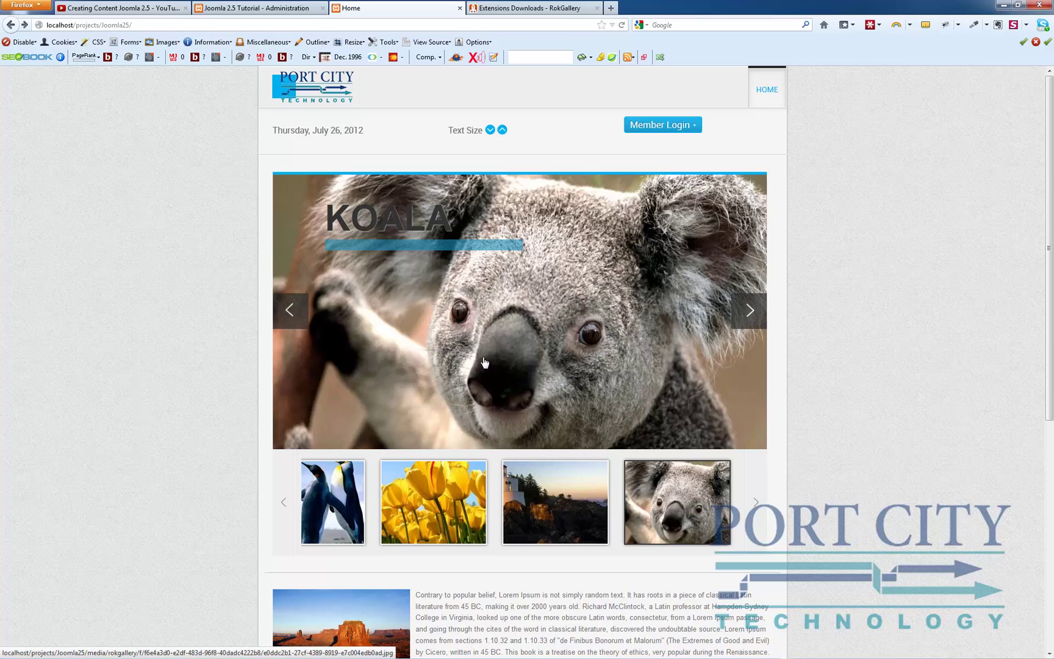
scroll(437, 354, "down", 4)
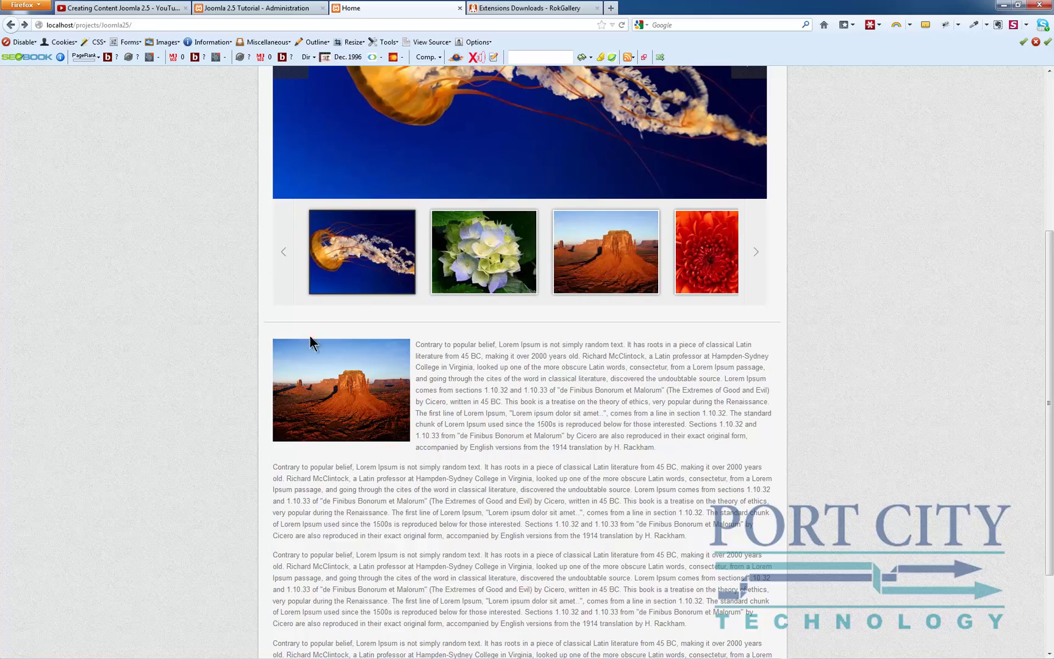
scroll(499, 415, "down", 2)
scroll(497, 402, "up", 6)
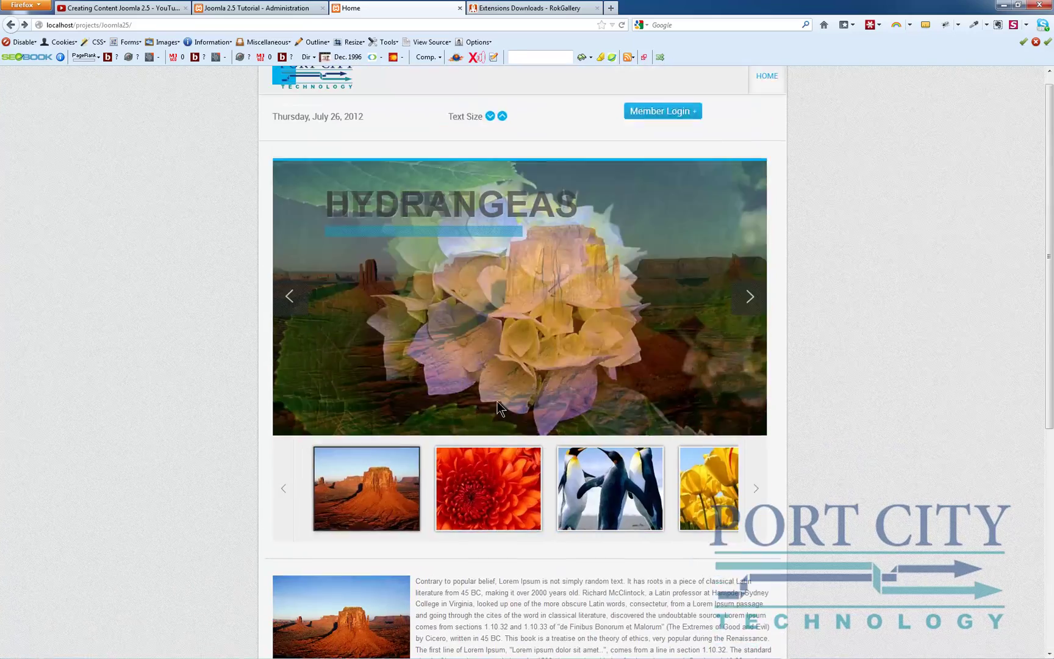
scroll(498, 402, "up", 1)
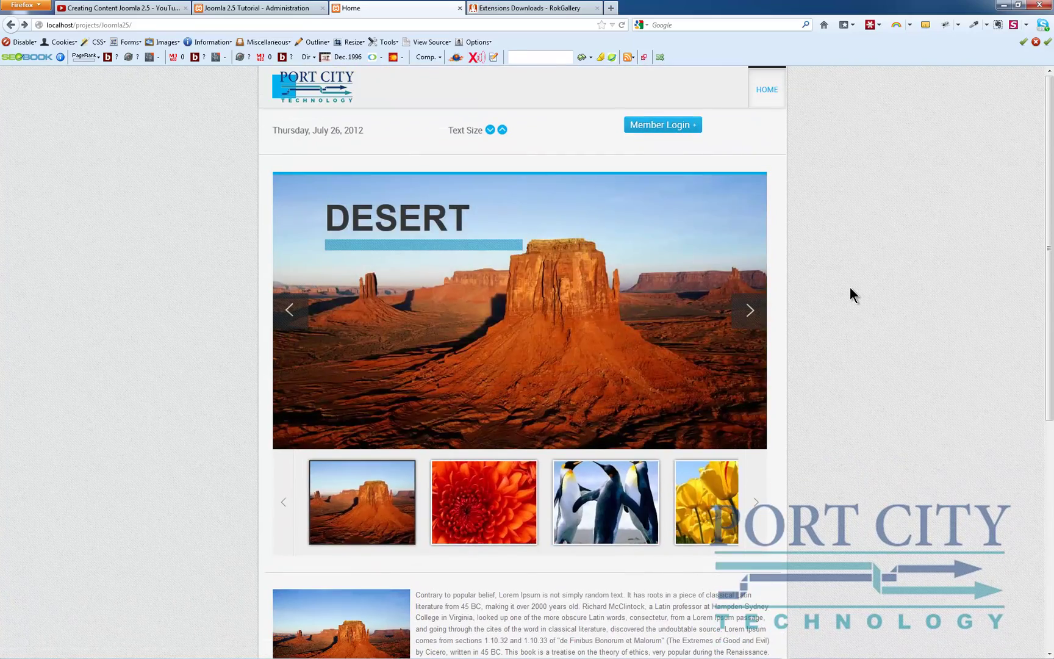